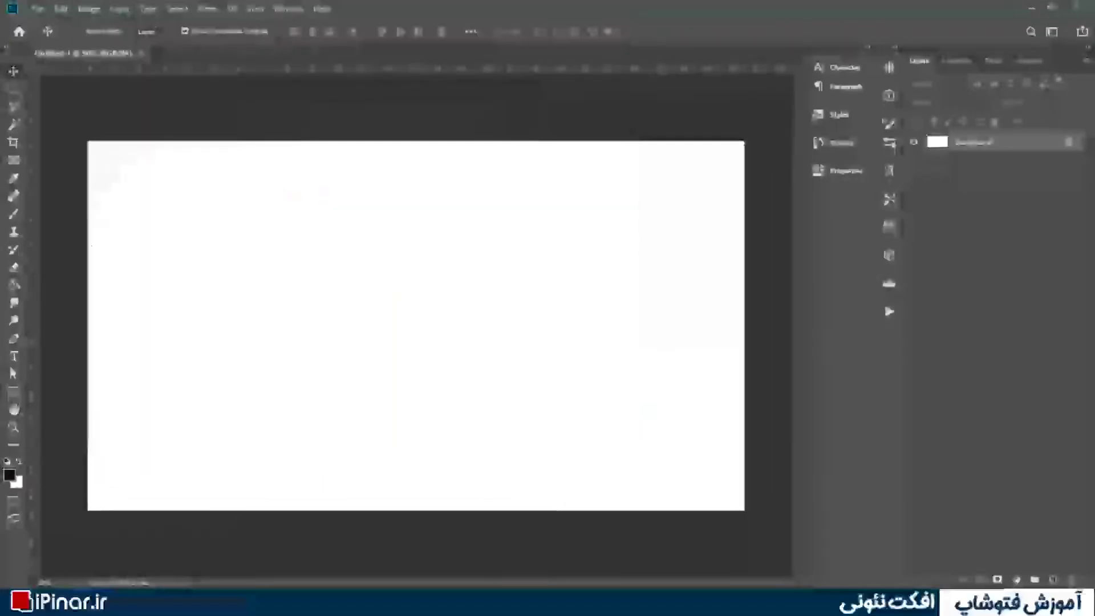
Place the brick wall image pexels-pixabay-207142 in the document and scale it to cover the whole canvas.
left_click_drag(394, 588, 386, 341)
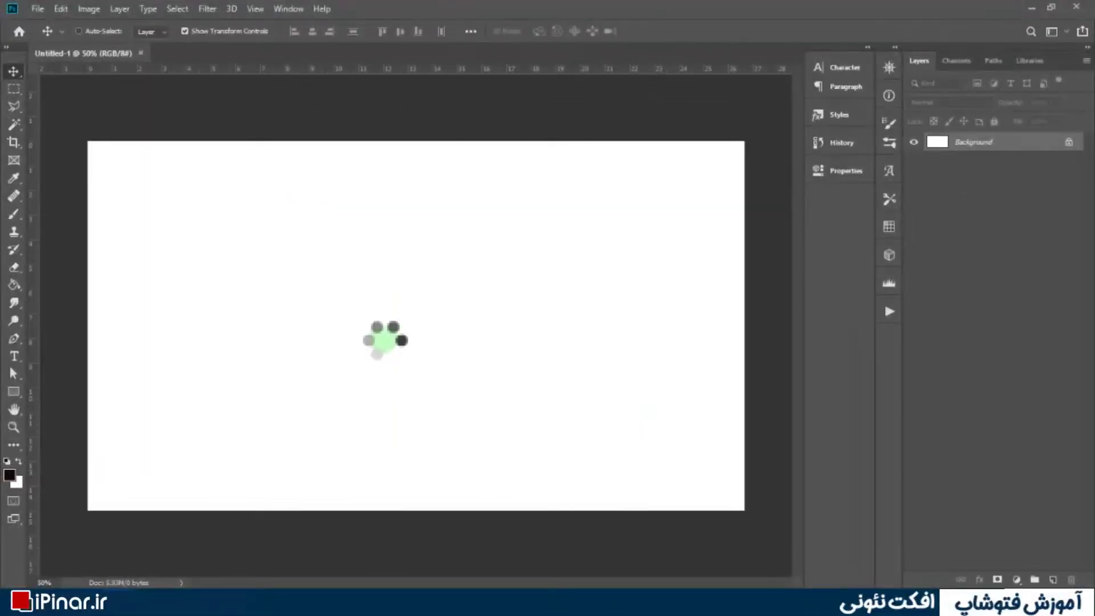
left_click_drag(701, 326, 755, 329)
key("Return")
Add a Levels adjustment over the brick wall, lowering the white output level to about 54 and darkening the midtones.
left_click(1016, 579)
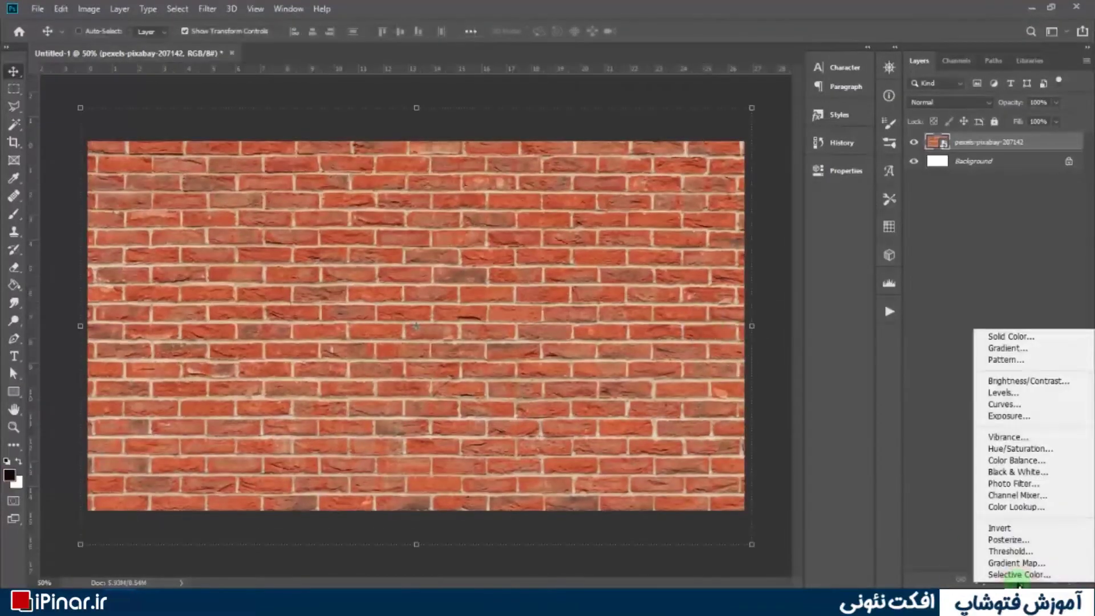
left_click(1002, 393)
mouse_move(683, 348)
left_mouse_down()
mouse_move(717, 348)
mouse_move(681, 348)
left_mouse_up()
left_click_drag(784, 349, 703, 349)
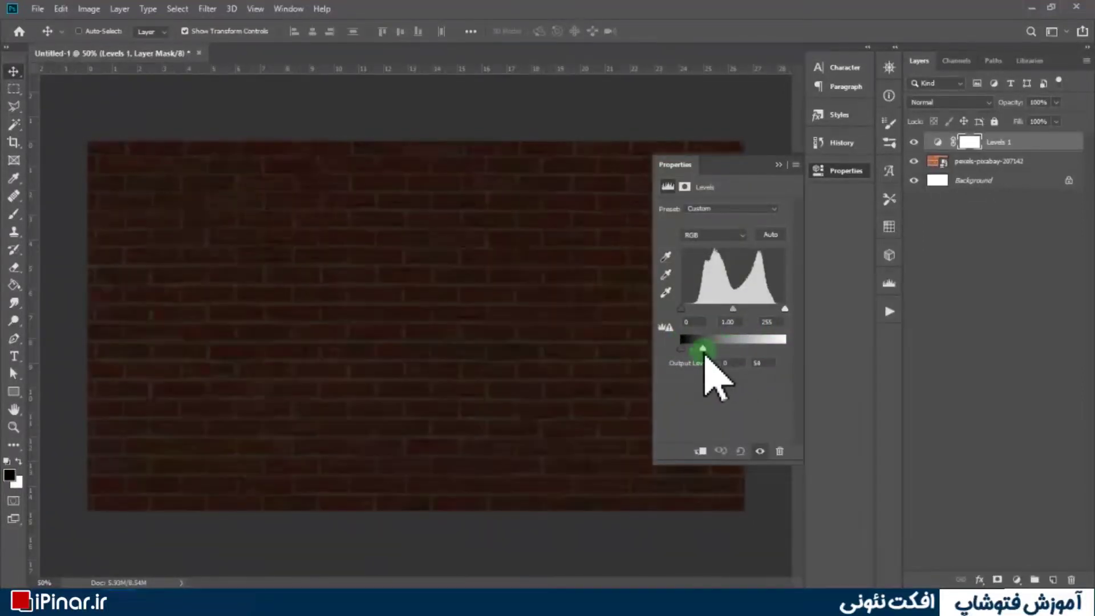
left_click_drag(732, 309, 741, 310)
left_click(779, 165)
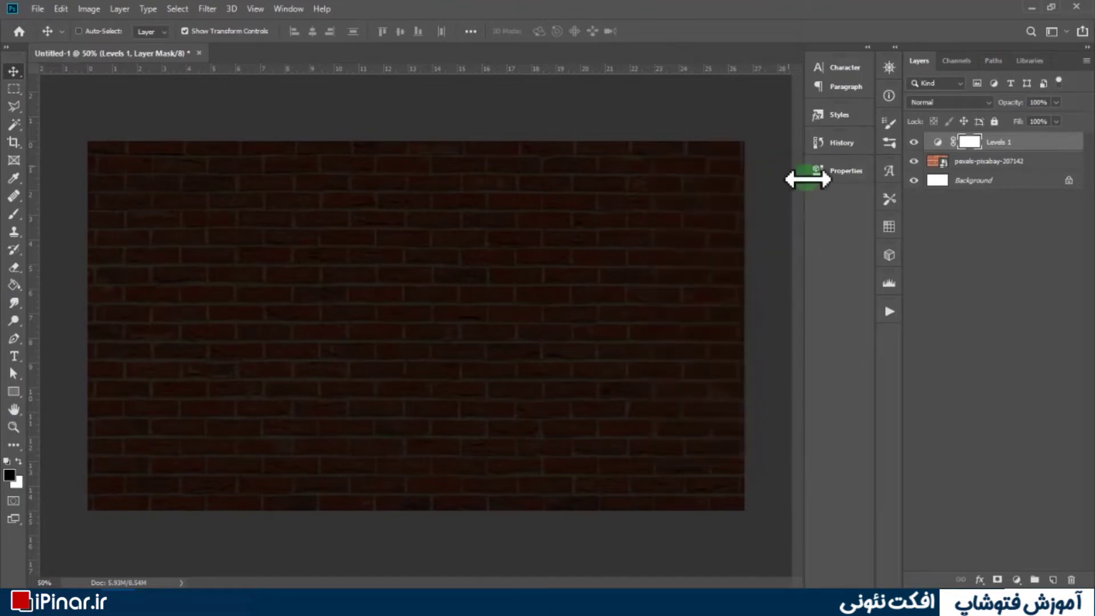
Draw a black rectangle shape about 1228 × 672 px over the middle of the wall and centre it vertically on the canvas.
left_click(13, 391)
left_click_drag(209, 207, 626, 435)
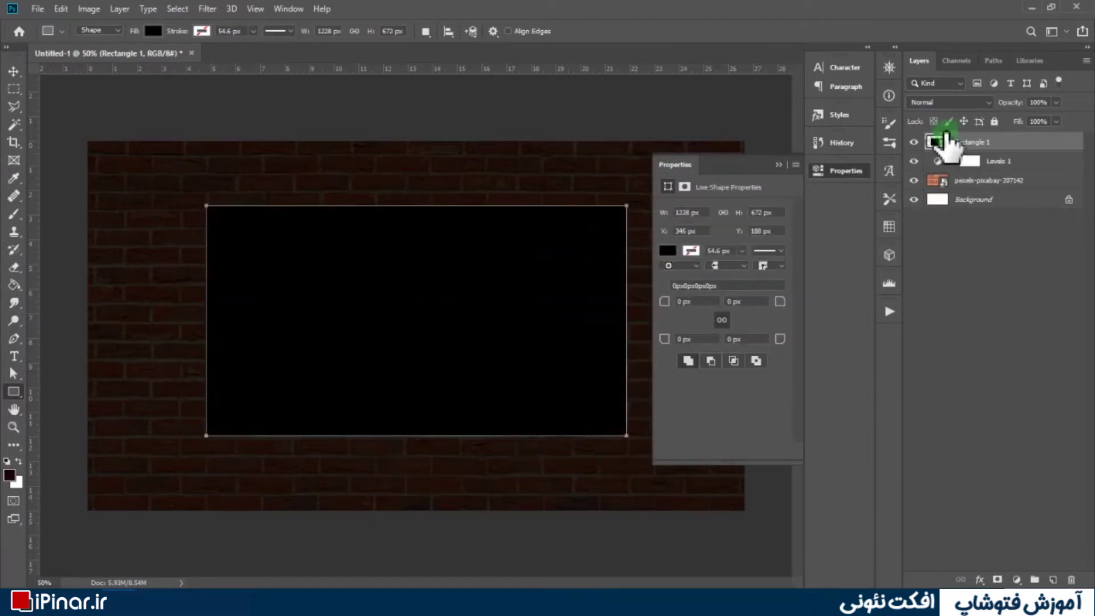
left_click(448, 31)
left_click(489, 156)
left_click(482, 171)
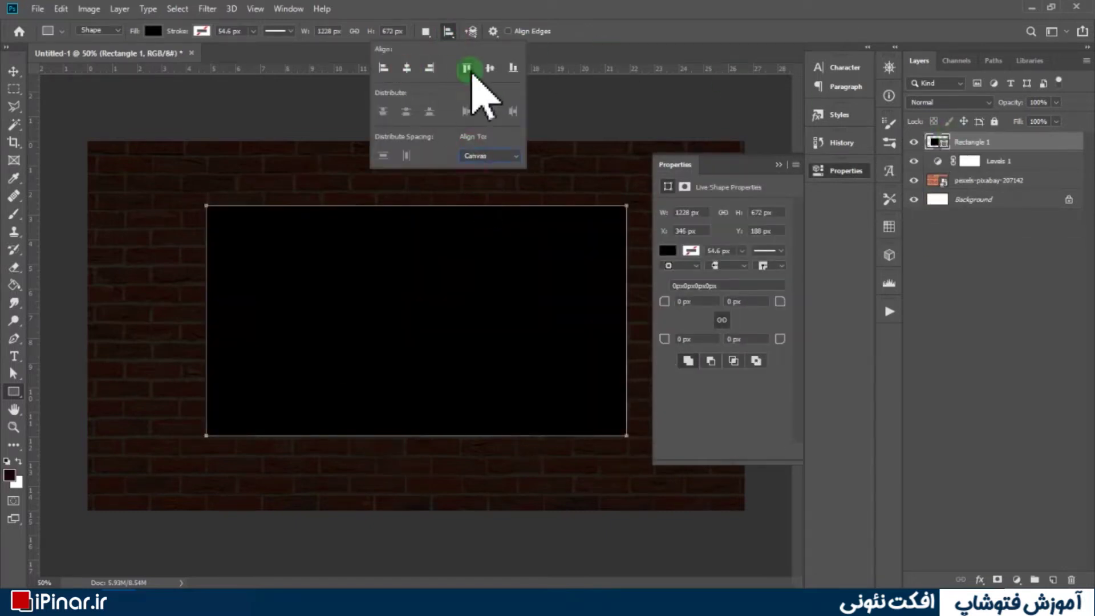
left_click(466, 67)
left_click(489, 68)
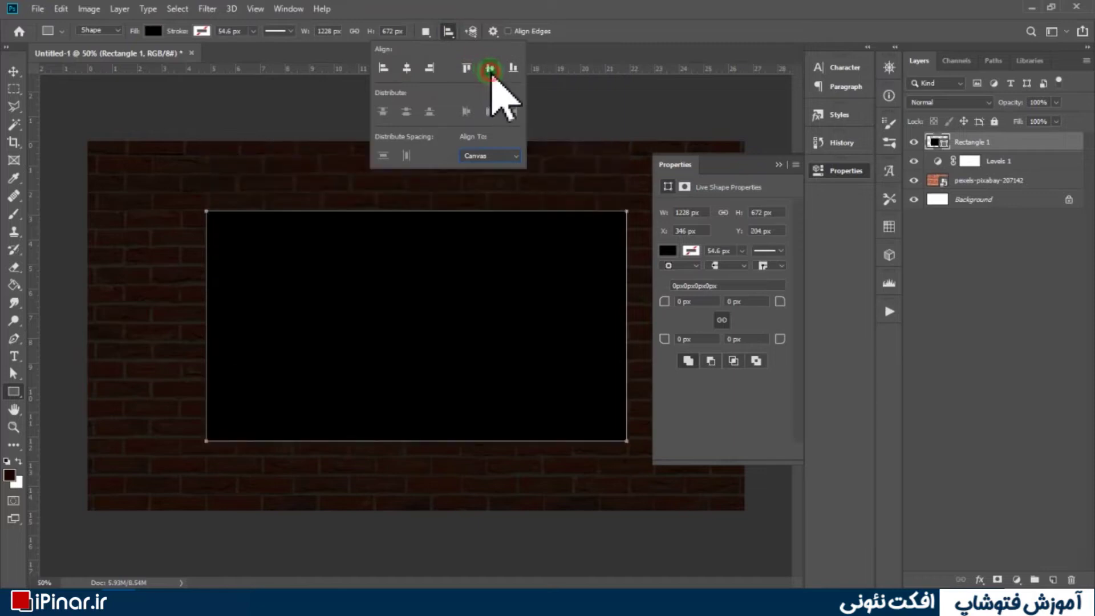
left_click(846, 170)
Hide the rectangle and fill its outline area with black on the Levels 1 mask, leaving nothing selected.
left_click(935, 142, "ctrl")
left_click(913, 142)
left_click(969, 161)
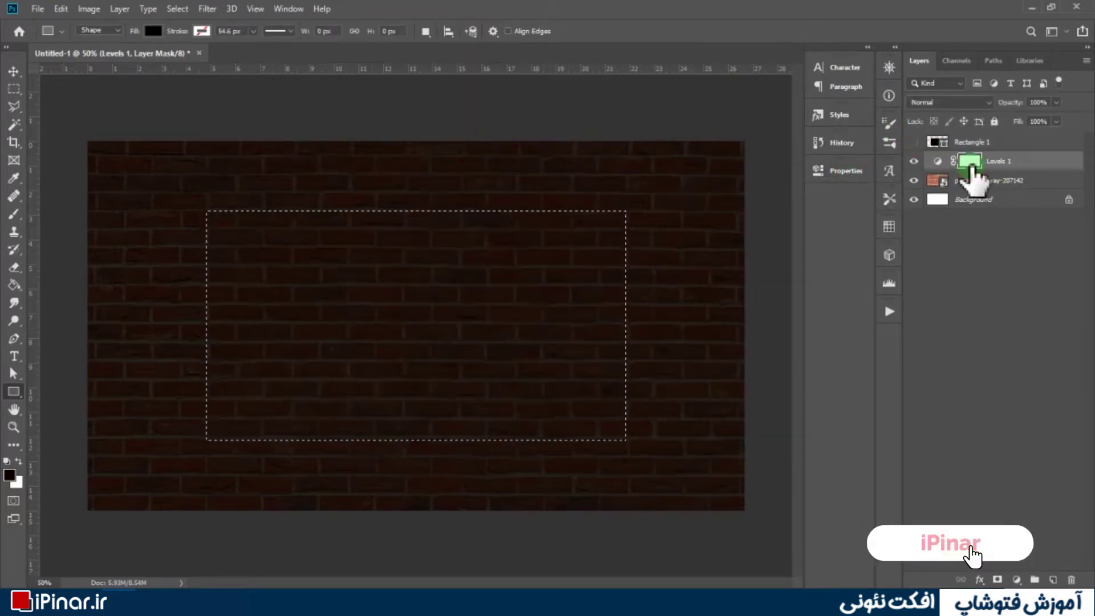
key("alt+BackSpace")
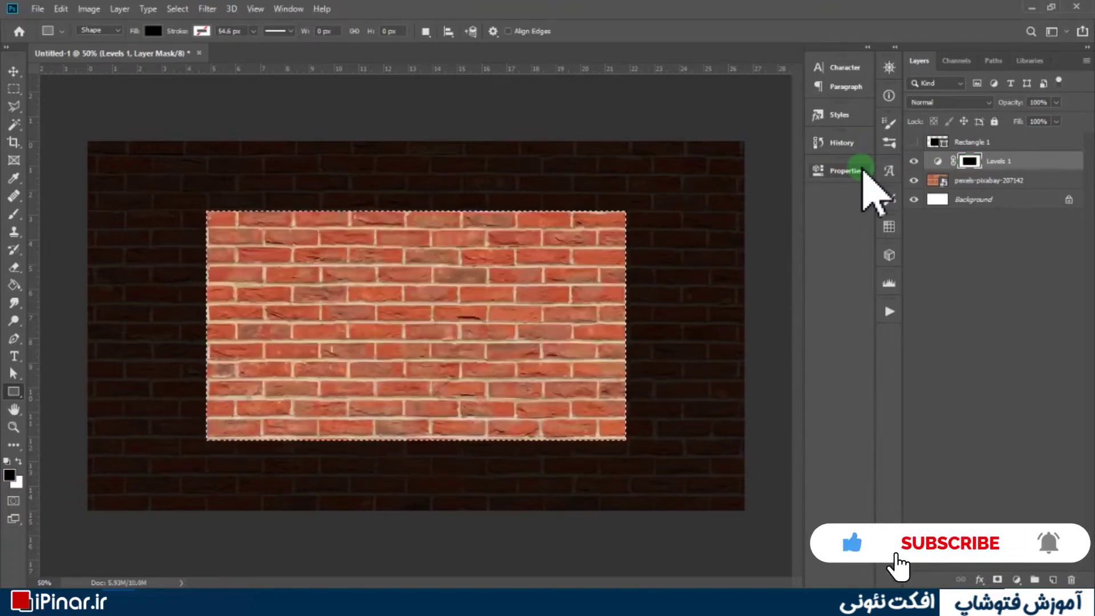
key("ctrl+d")
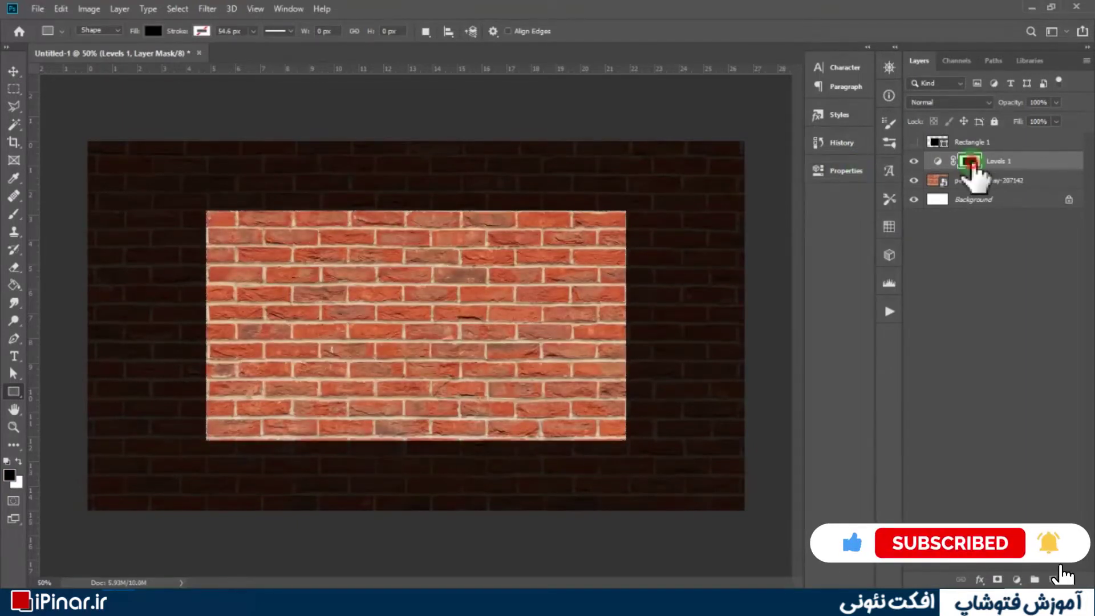
Soften the Levels 1 mask with a feather of about 150 px and a density of about 73%, and delete the Rectangle 1 layer.
double_click(972, 164)
left_click_drag(672, 300, 750, 299)
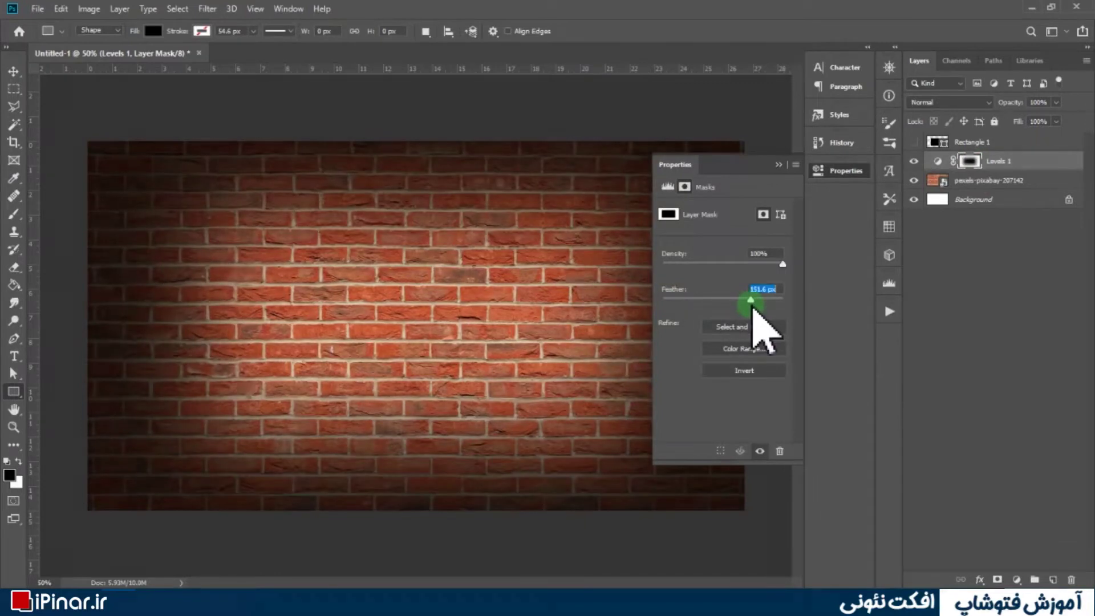
left_click_drag(782, 263, 750, 263)
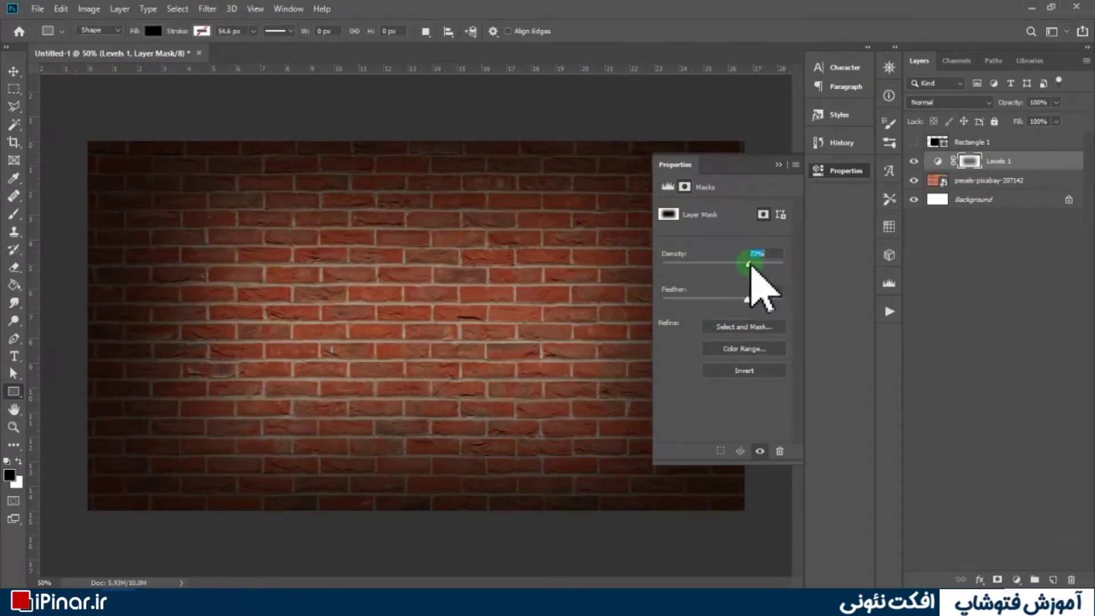
left_click(858, 170)
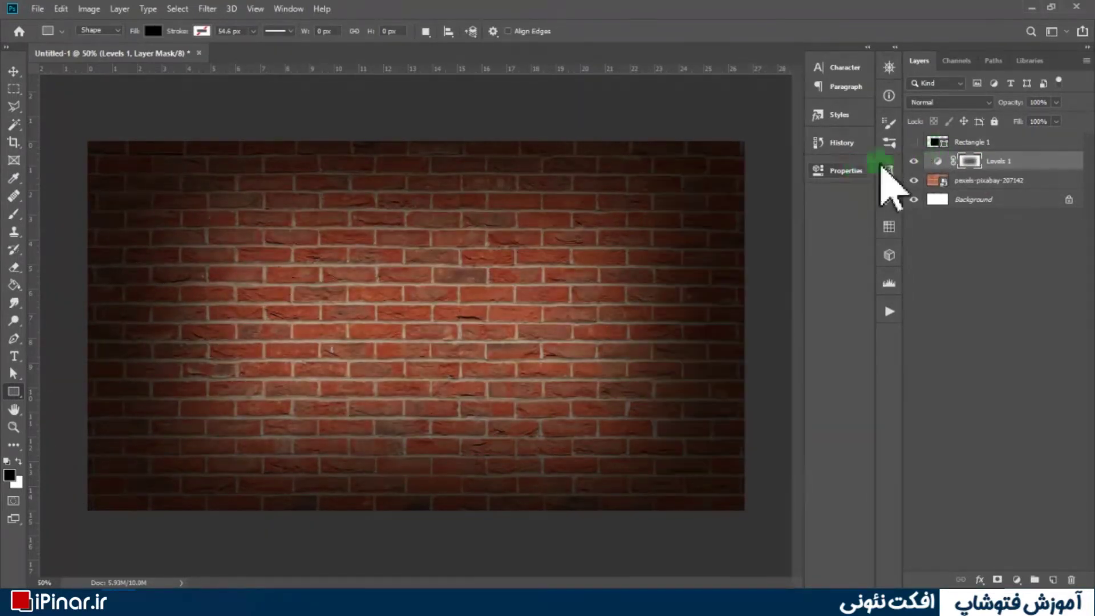
left_click(998, 143)
key("Delete")
Add a Solid Color fill layer in magenta e300ab above the Levels adjustment.
left_click(1017, 581)
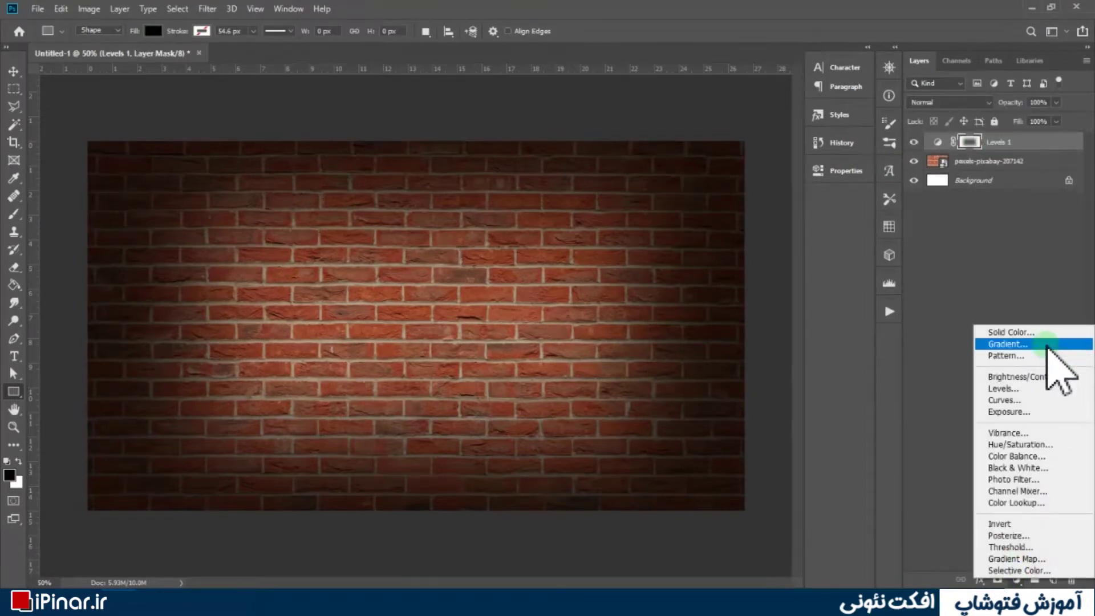
left_click(1046, 330)
left_click(740, 196)
mouse_move(719, 192)
left_mouse_down()
mouse_move(740, 156)
mouse_move(753, 162)
left_mouse_up()
left_click(722, 193)
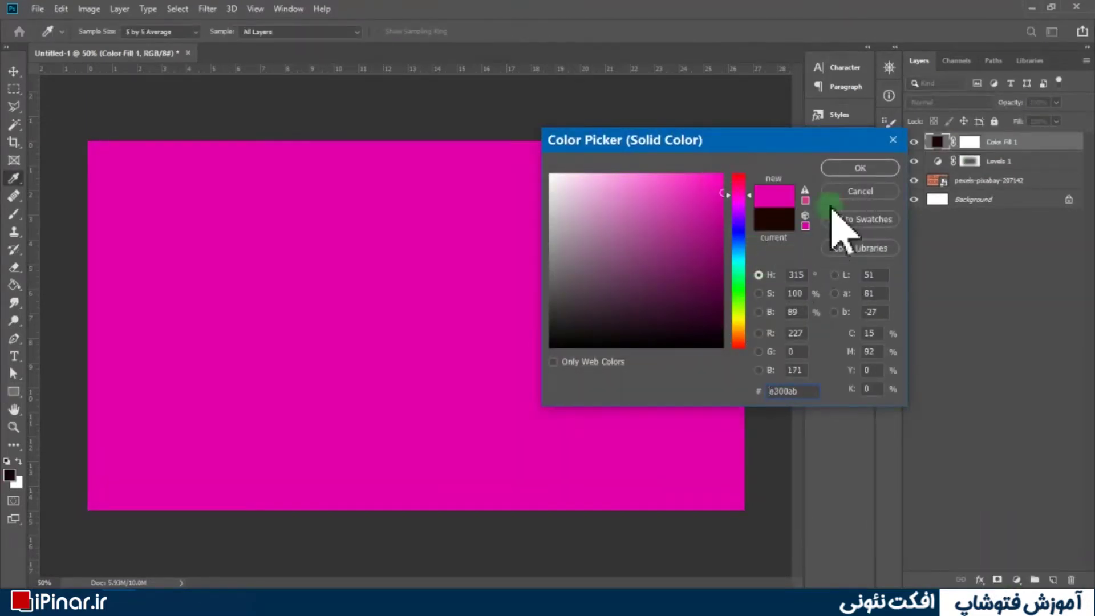
left_click(844, 168)
Set the Color Fill 1 layer's blend mode to Multiply and its opacity to 71%.
left_click(938, 103)
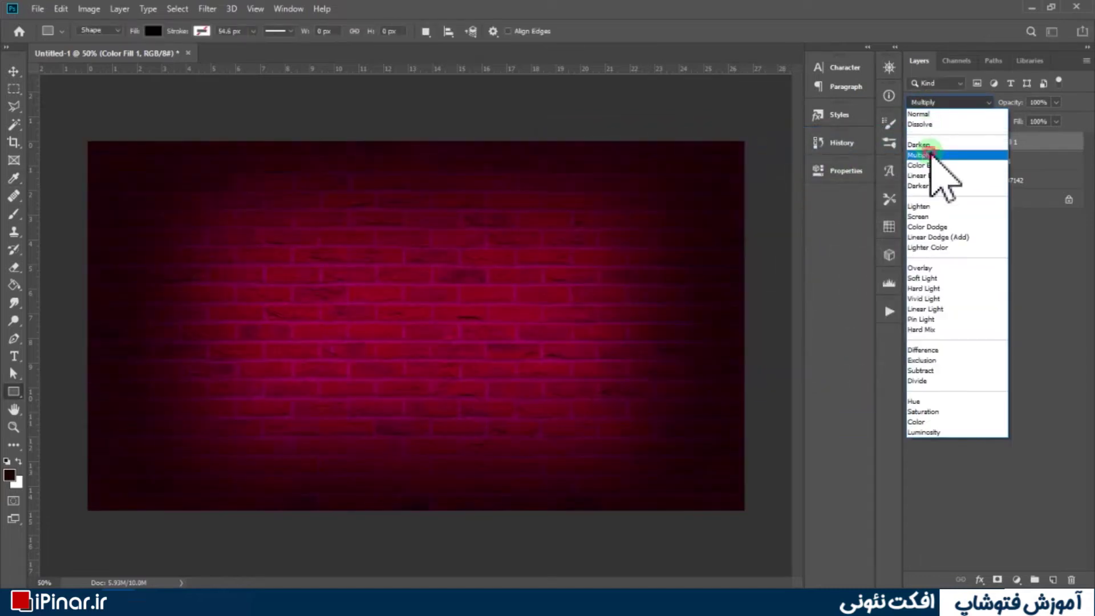
left_click(936, 155)
left_click_drag(1002, 95, 982, 104)
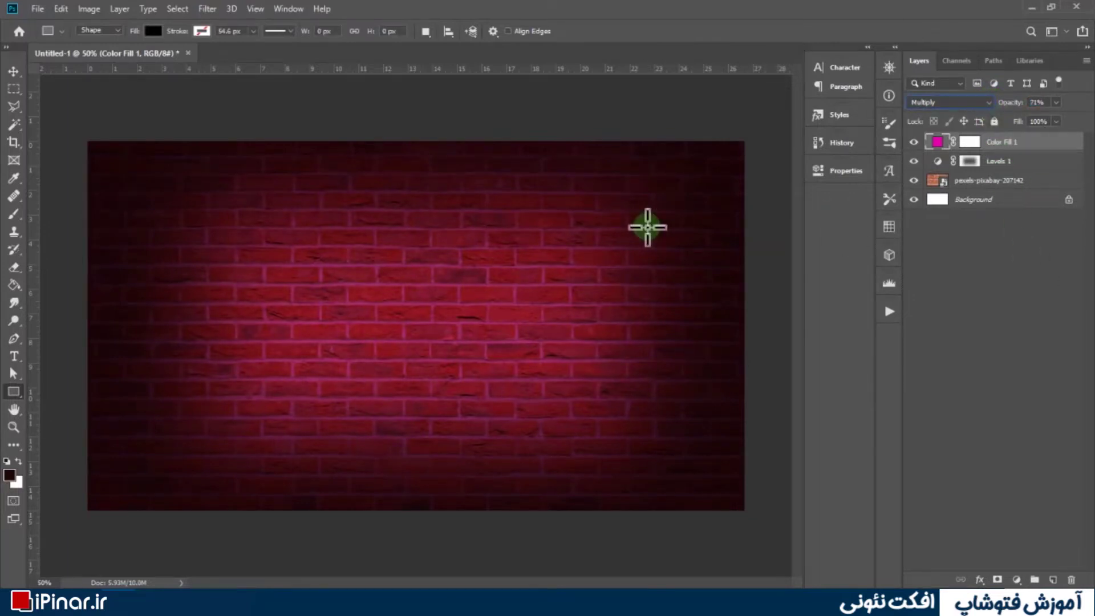
Create a text layer reading "فتوشاپ" near the middle of the wall.
key("t")
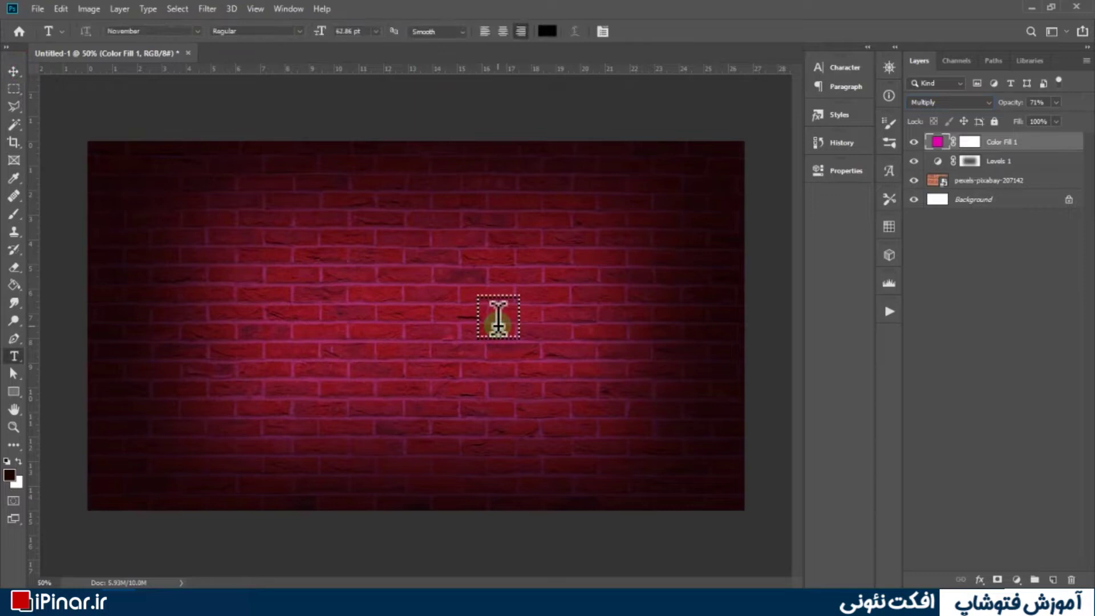
left_click(498, 319)
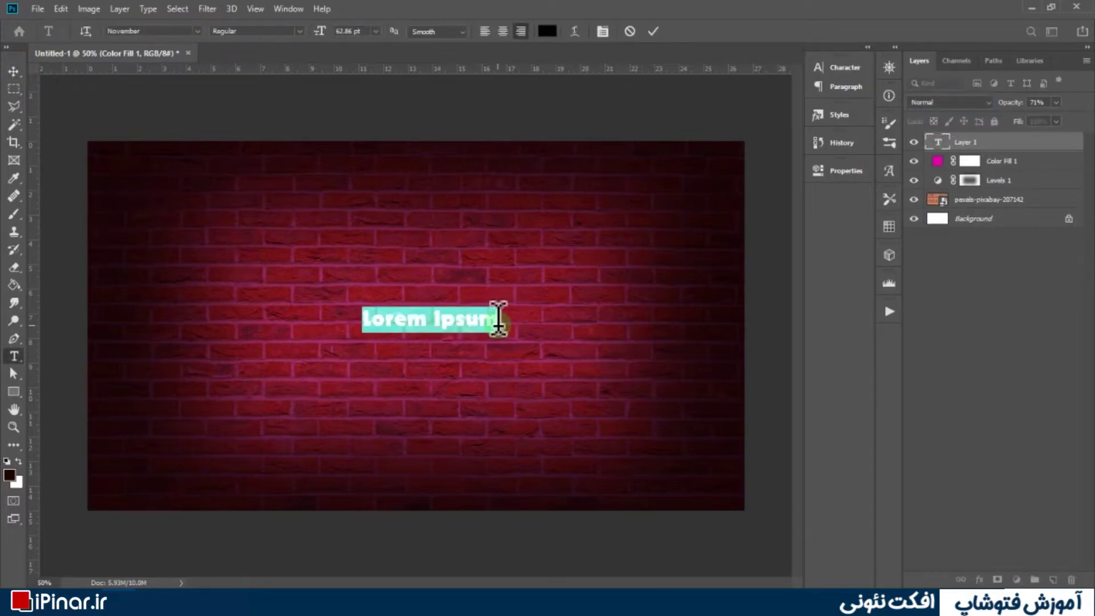
key("BackSpace")
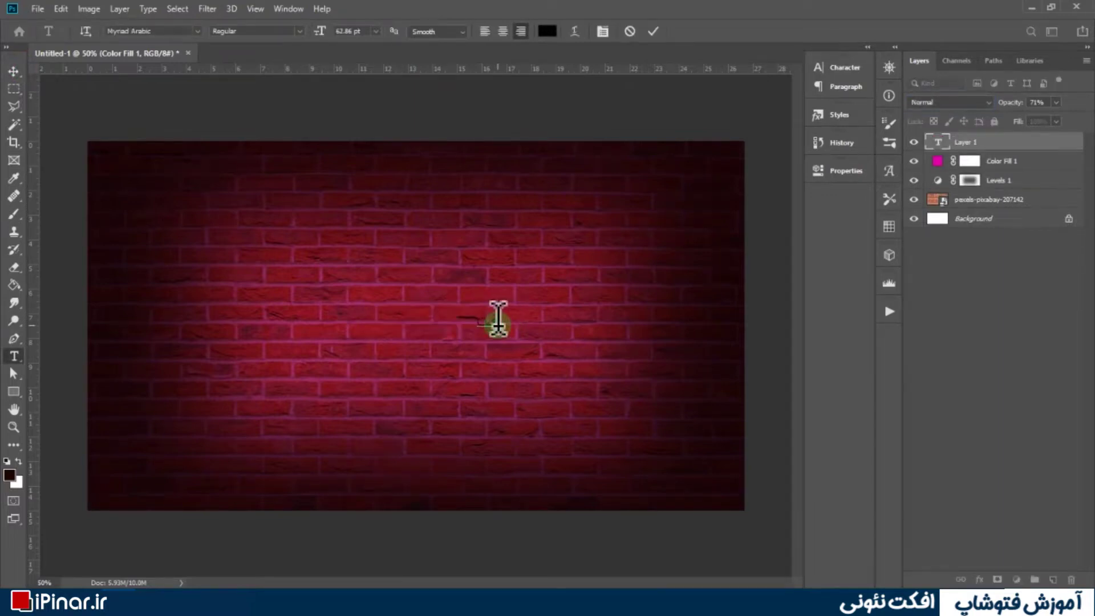
left_click(654, 32)
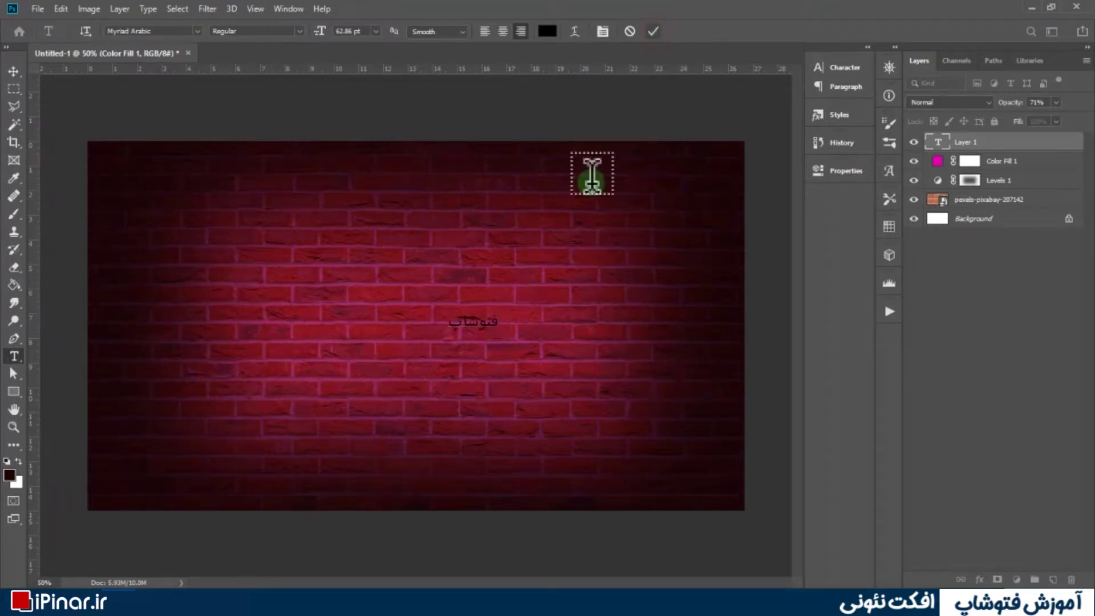
Enlarge the "فتوشاپ" text to about a third of the canvas width and centre it on the canvas.
left_click(13, 71)
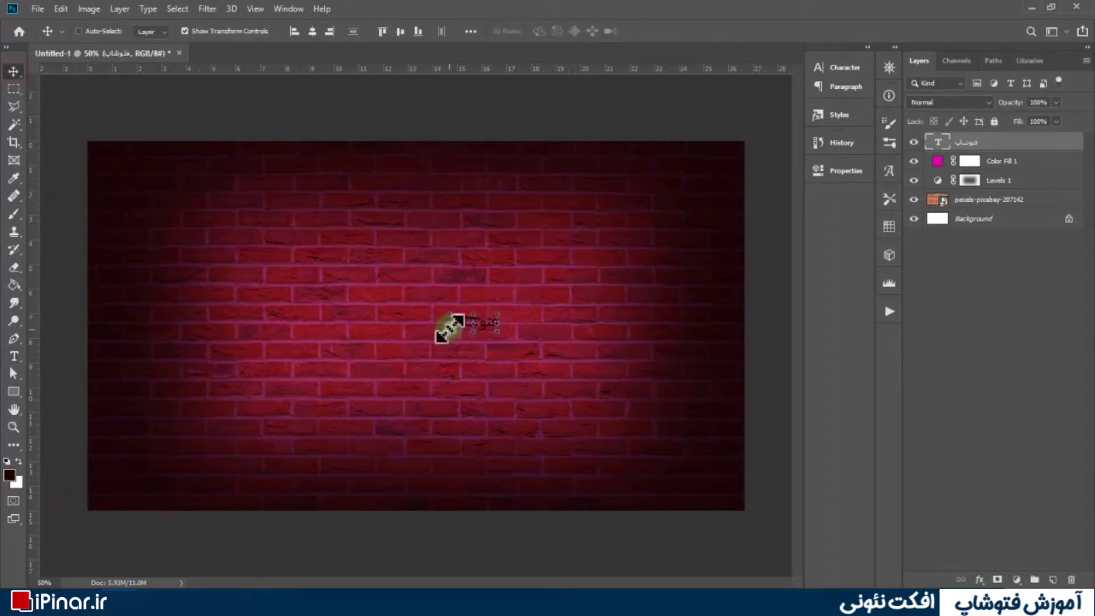
left_click_drag(451, 328, 271, 313)
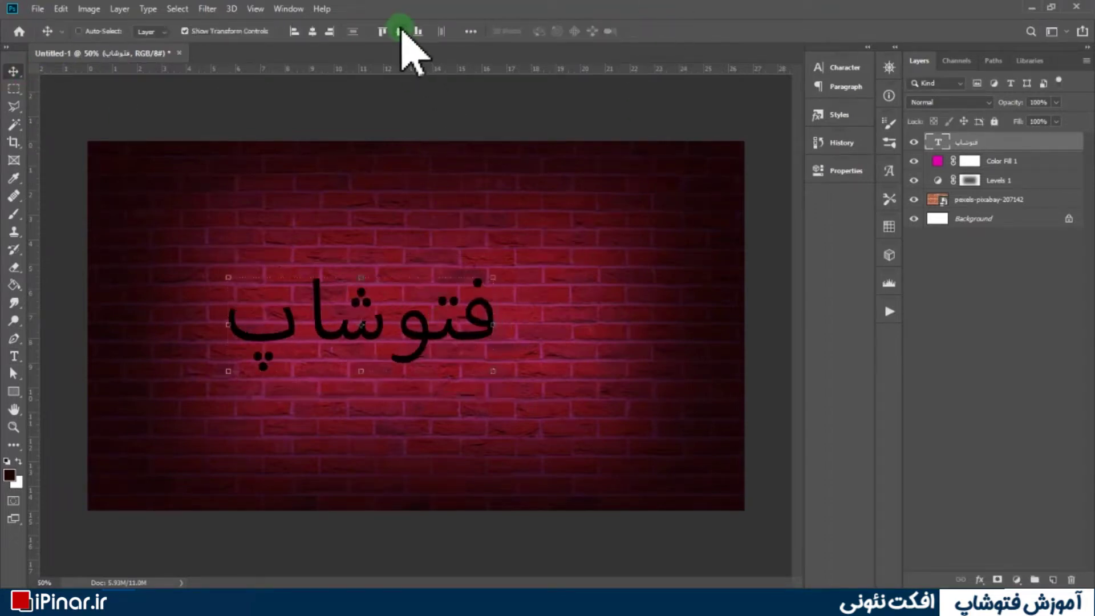
left_click(312, 31)
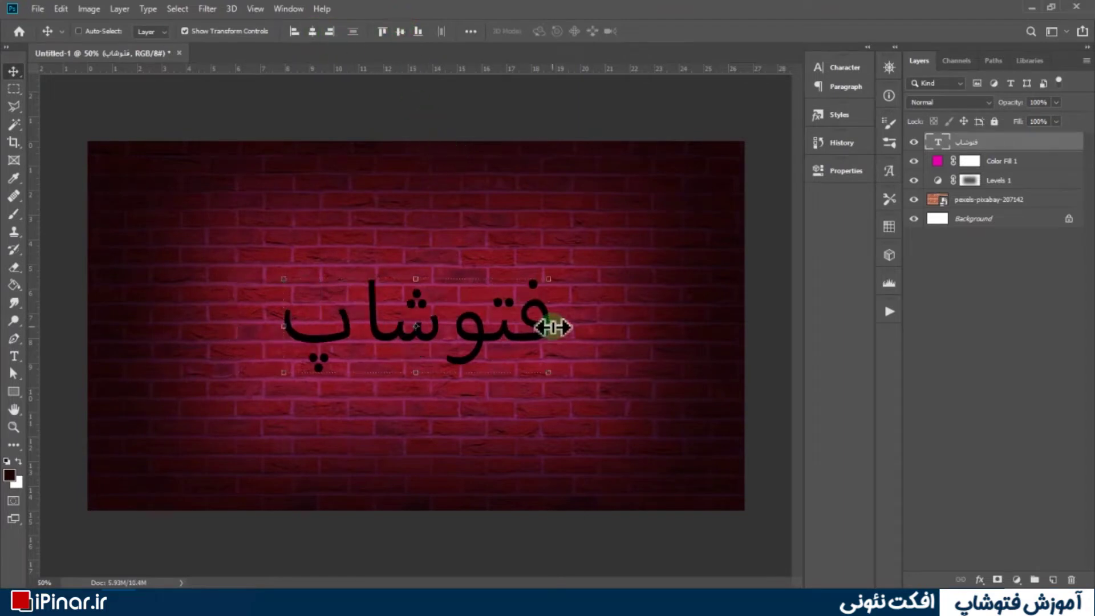
Set the paragraph alignment of the "فتوشاپ" text to centred.
left_click(831, 69)
left_click(722, 61)
left_click(689, 85)
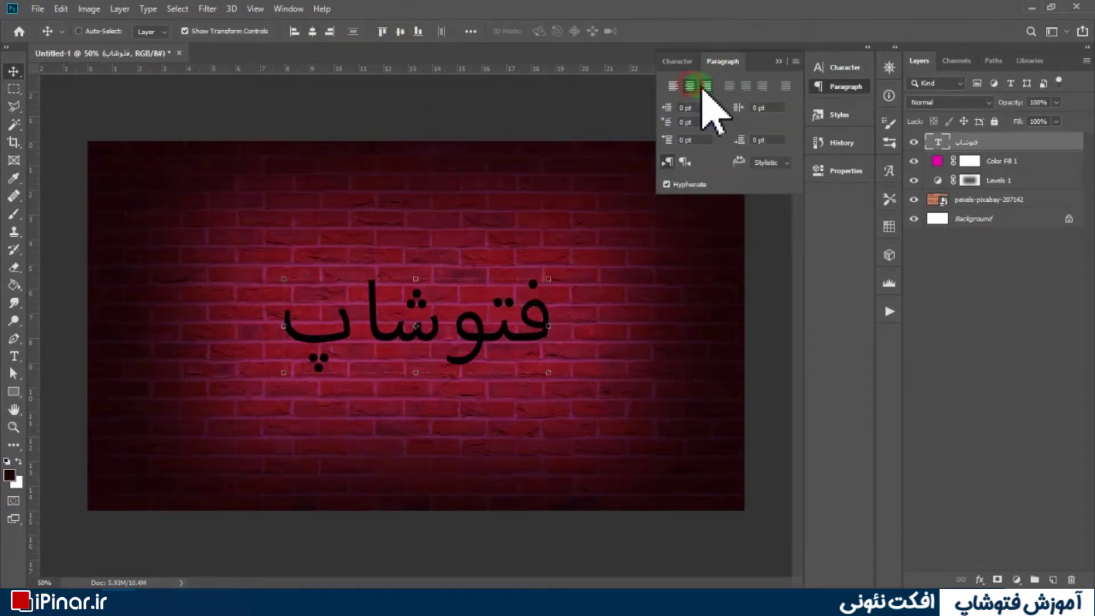
left_click(330, 31)
left_click(850, 87)
Change the "فتوشاپ" text's font to LMU Yekan and its colour to white, ffffff.
left_click(889, 67)
left_click(735, 86)
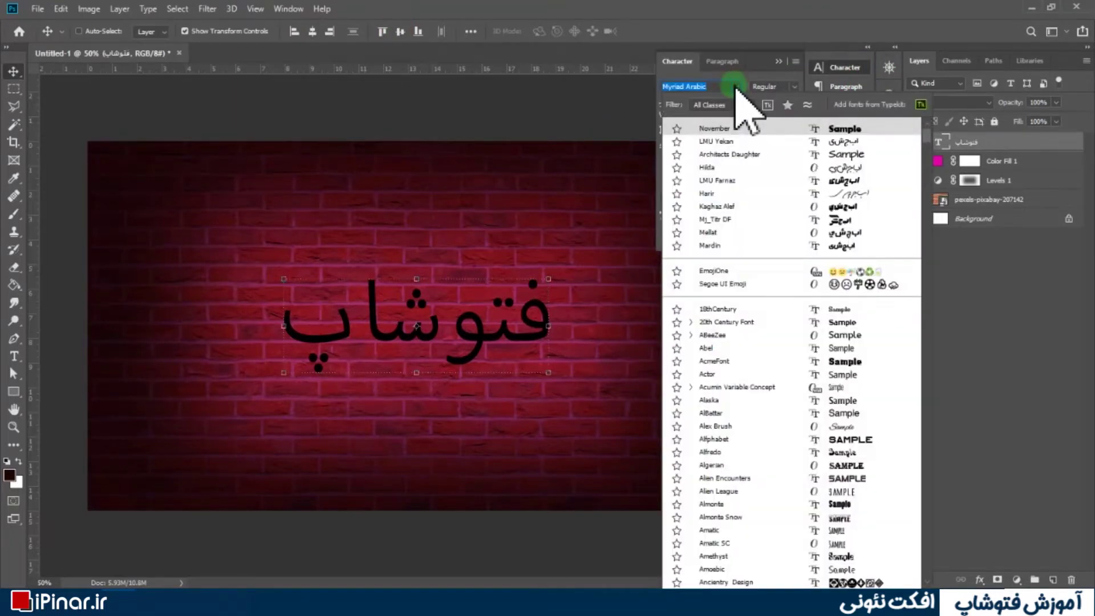
left_click(730, 141)
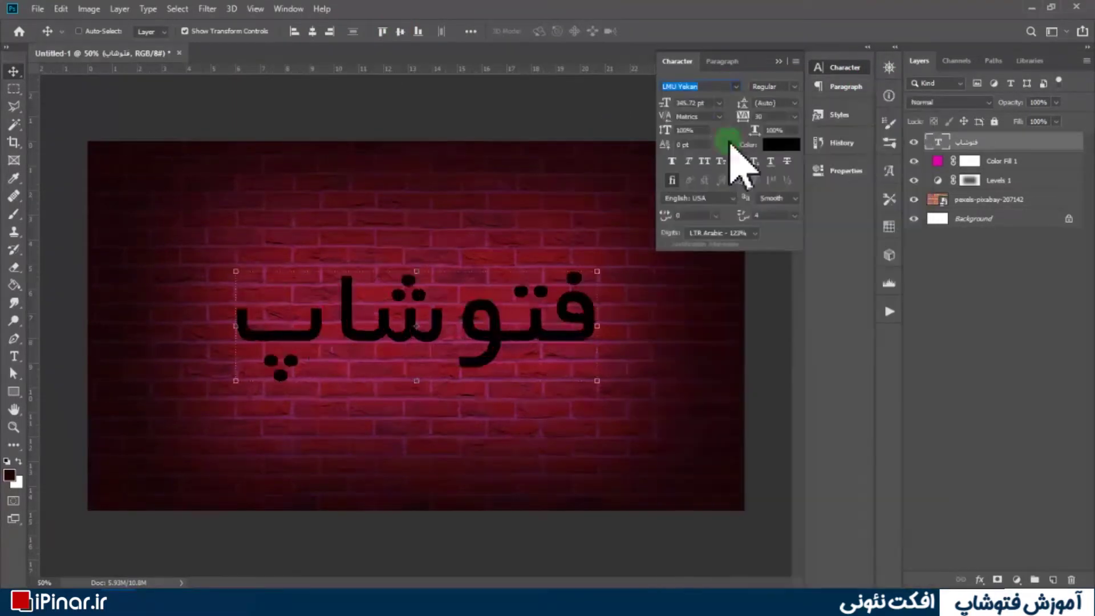
left_click(756, 148)
type("ffffff")
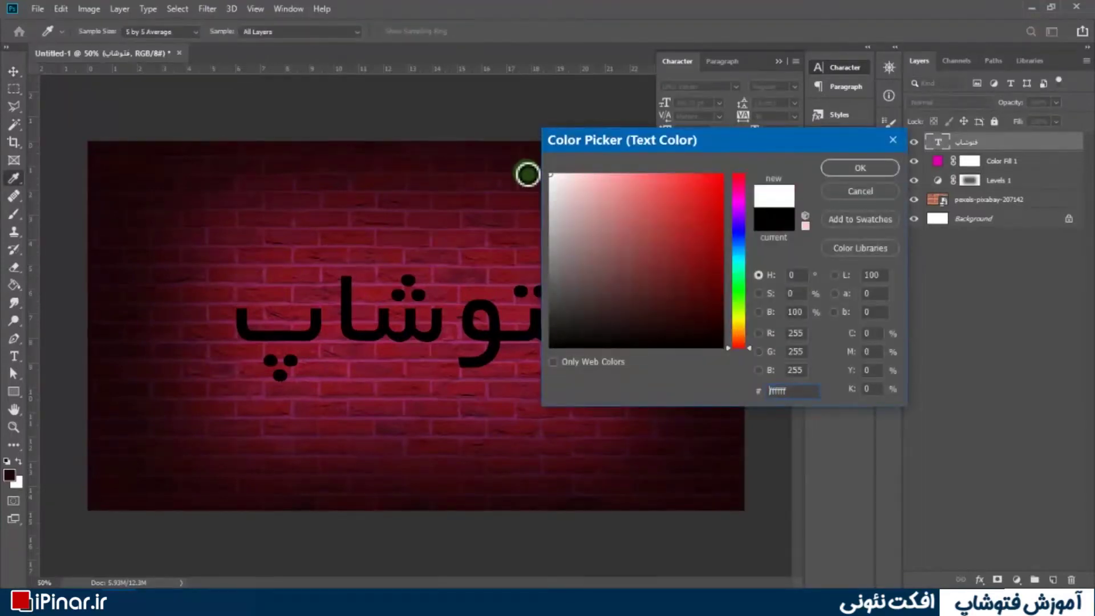
left_click(860, 168)
left_click(842, 69)
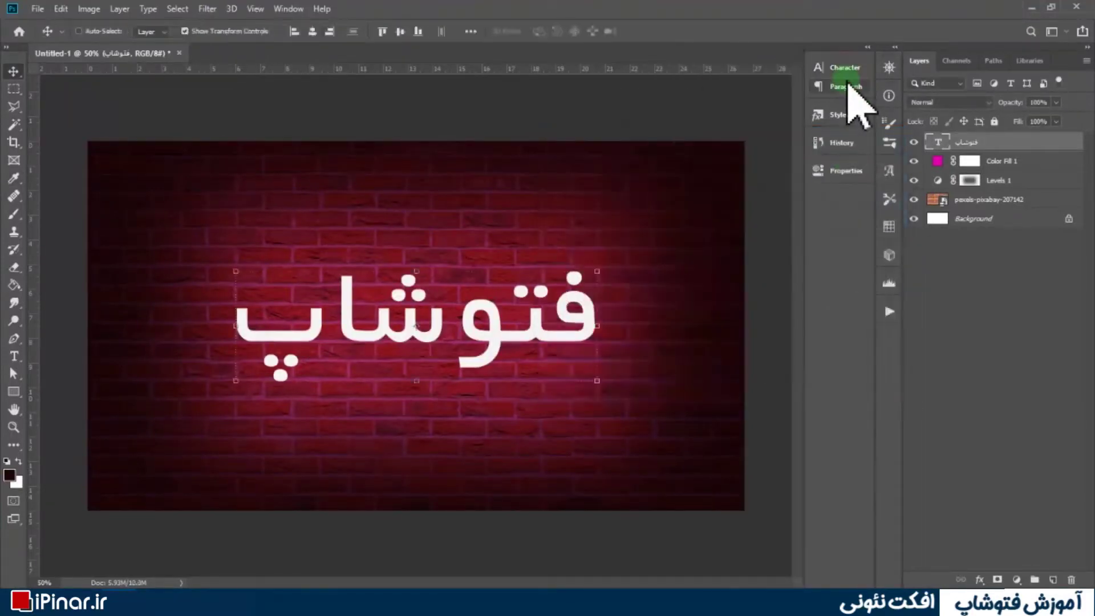
Duplicate the "فتوشاپ" text directly above the original and replace the copy's wording with "iPinar".
left_click_drag(502, 350, 496, 252)
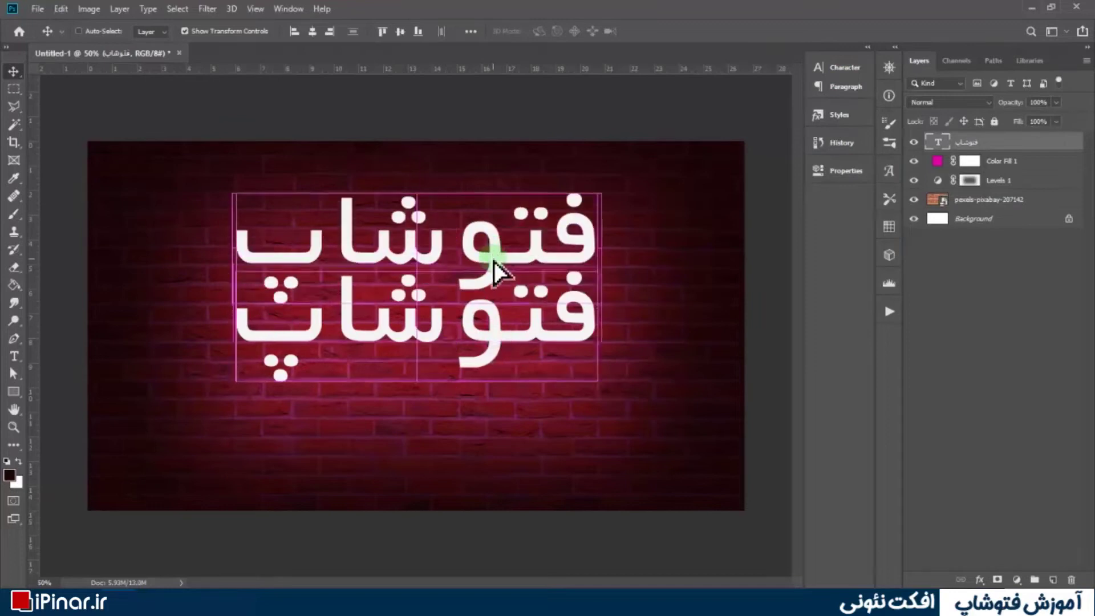
double_click(494, 250)
key("ctrl+a")
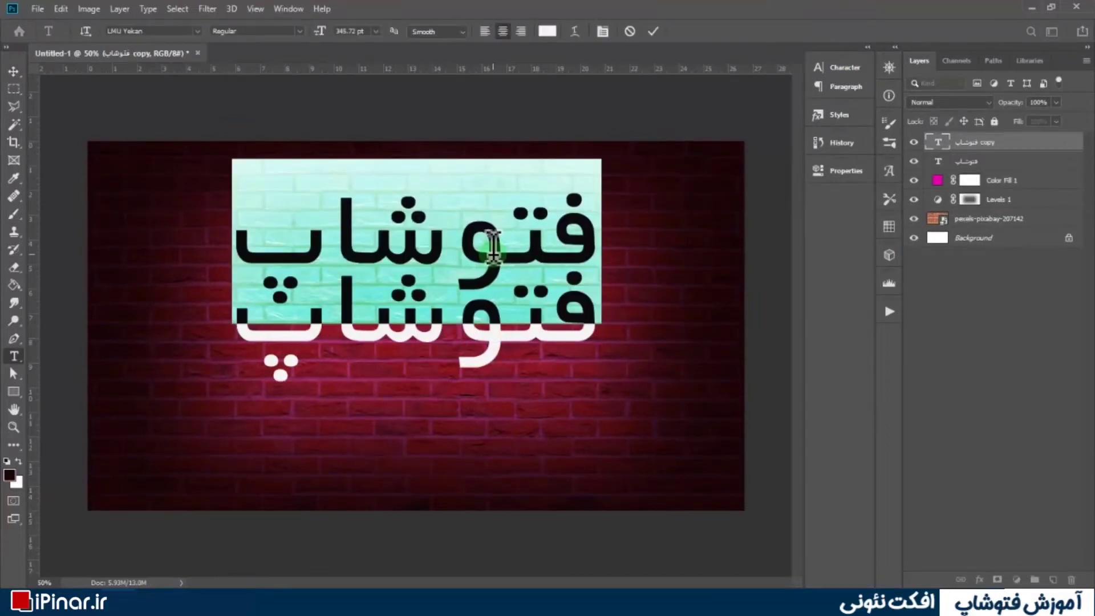
type("iPi")
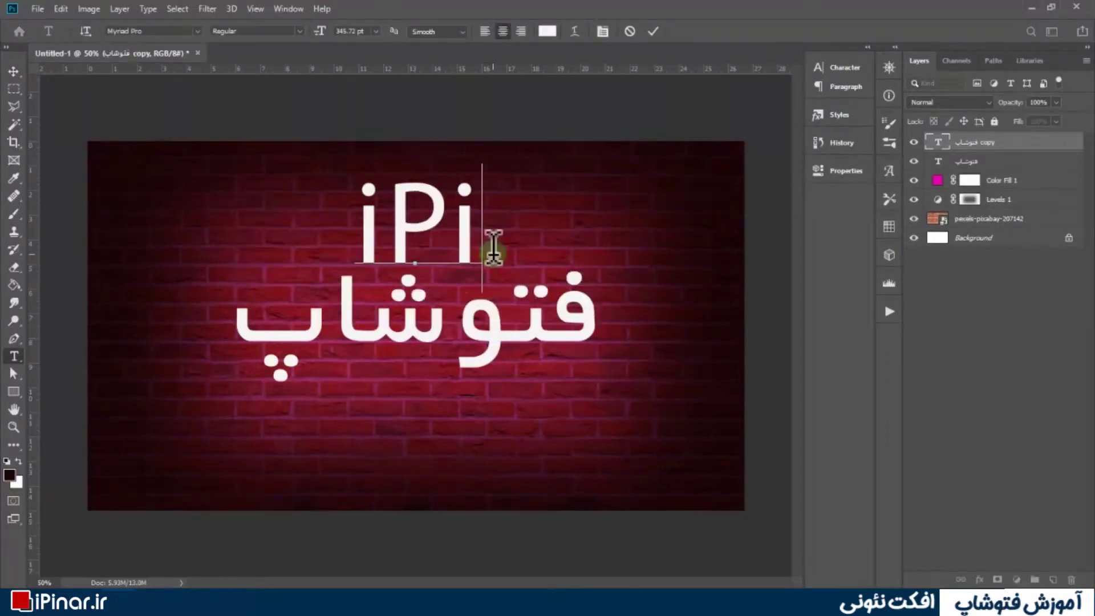
type("nar")
Scale the "iPinar" text down to a small line centred above the "فتوشاپ" text.
left_click(14, 72)
left_click_drag(567, 224, 439, 225)
key("Return")
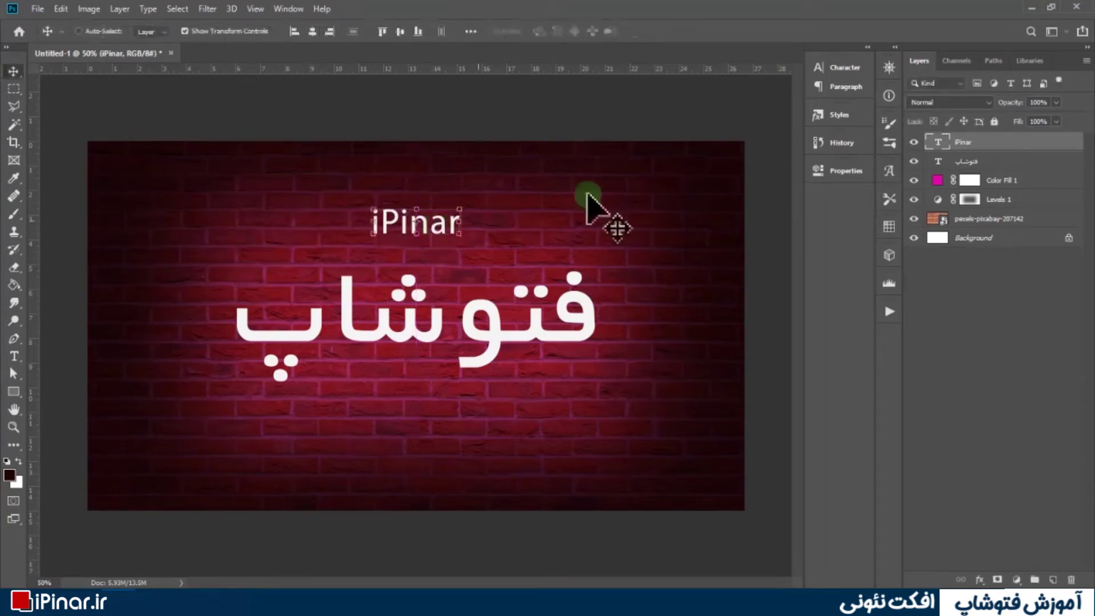
Change the font of the "iPinar" text to November.
left_click(841, 70)
left_click(737, 86)
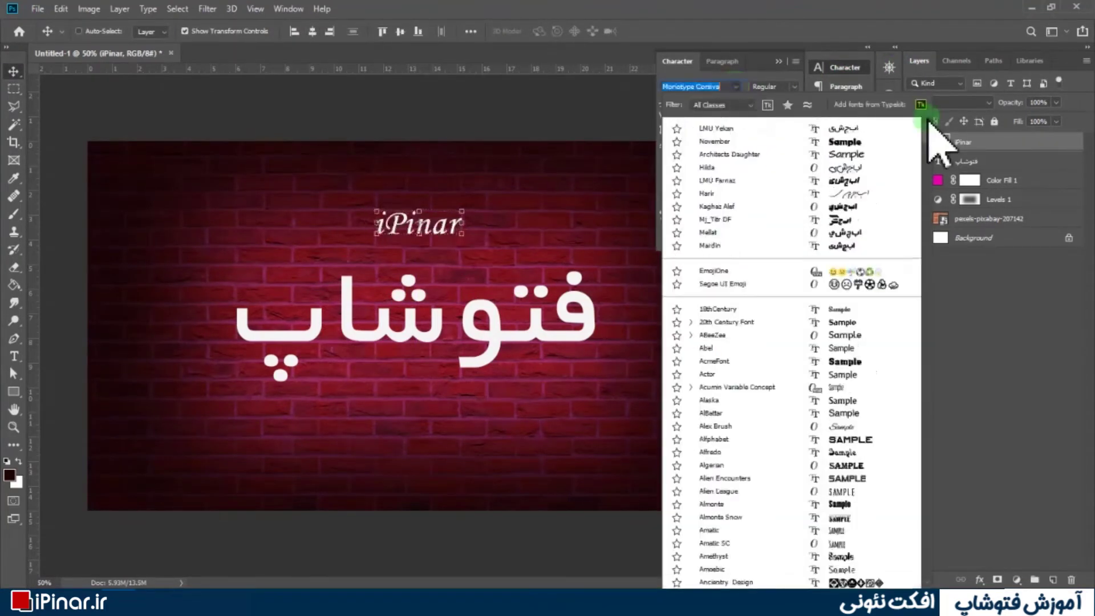
left_click(831, 142)
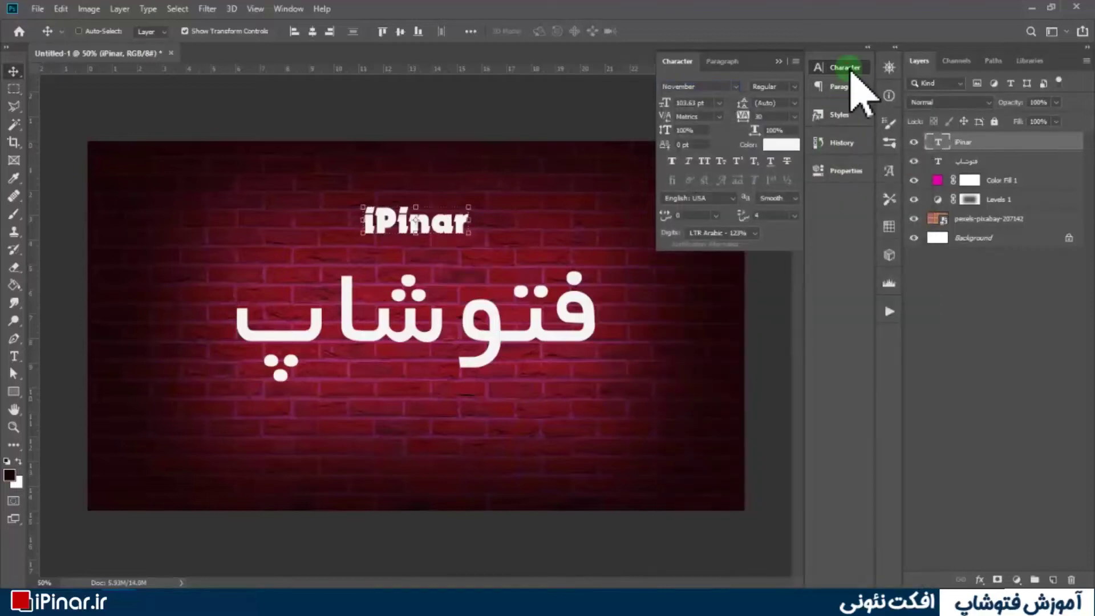
Draw a rectangle about 1224 × 438 px around the "فتوشاپ" text and remove its fill.
left_click(849, 67)
left_click(499, 319, "ctrl")
left_click(14, 392)
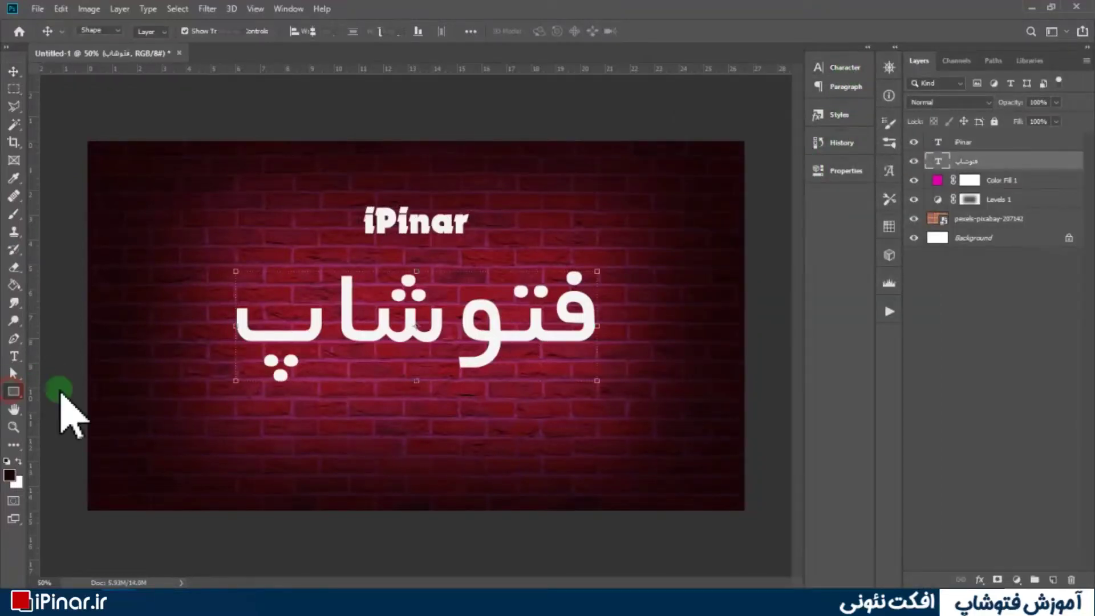
left_click_drag(211, 252, 629, 401)
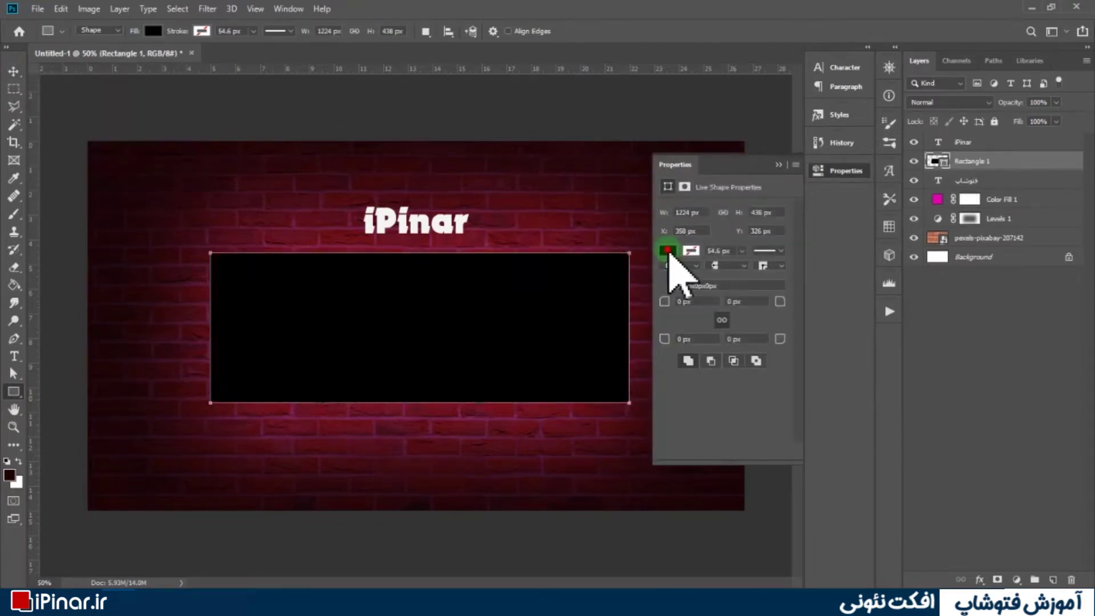
left_click(667, 251)
left_click(677, 277)
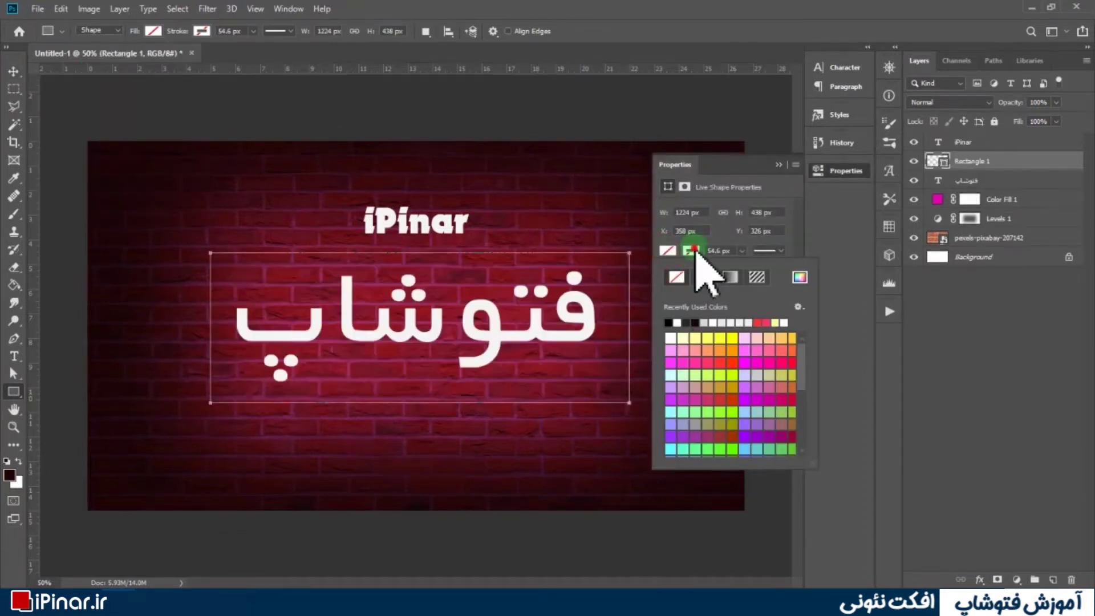
Give the rectangle a white 17.89 px stroke and 38 px rounded corners.
left_click(676, 323)
left_click(733, 245)
left_click_drag(711, 264, 715, 266)
left_click(694, 315)
left_click(691, 266)
left_click(692, 288)
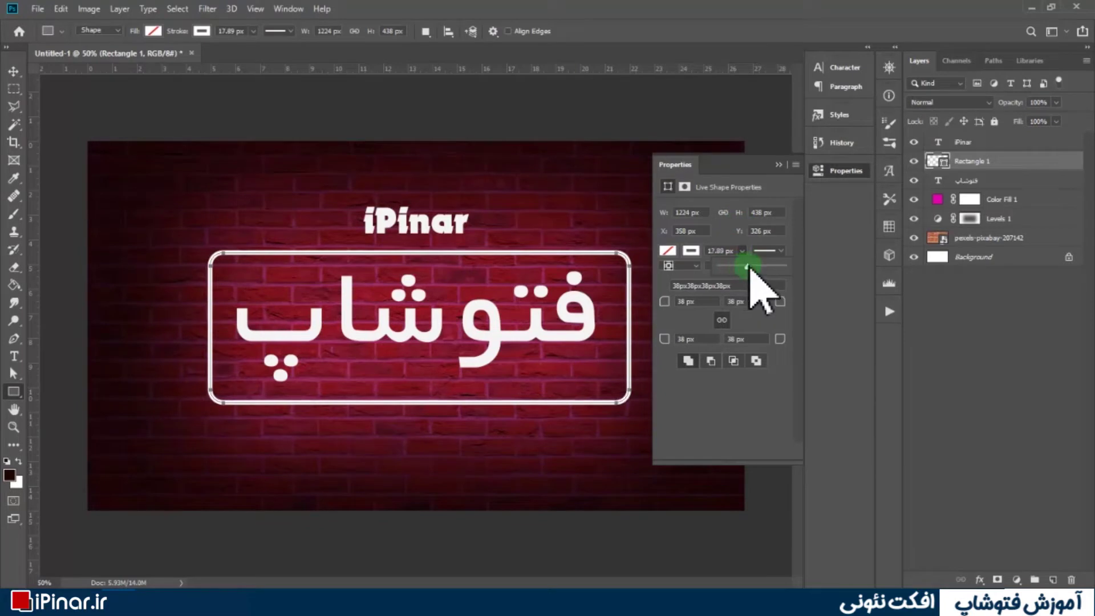
left_click(845, 170)
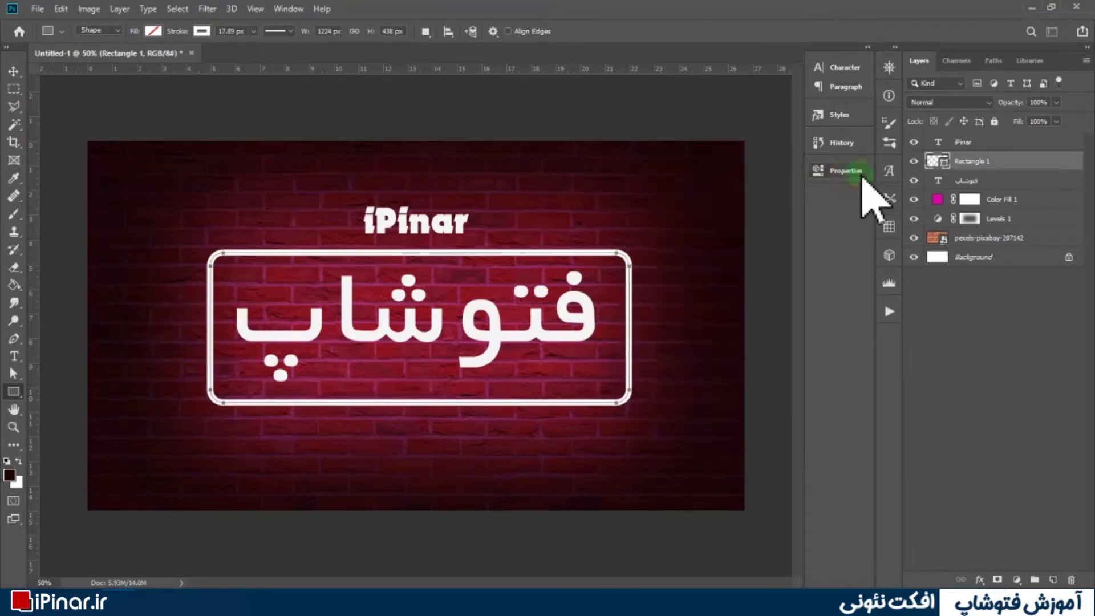
Align the "iPinar" text, the rectangle frame and the "فتوشاپ" text on their horizontal centres.
left_click(970, 180)
key("v")
left_click(994, 144, "shift")
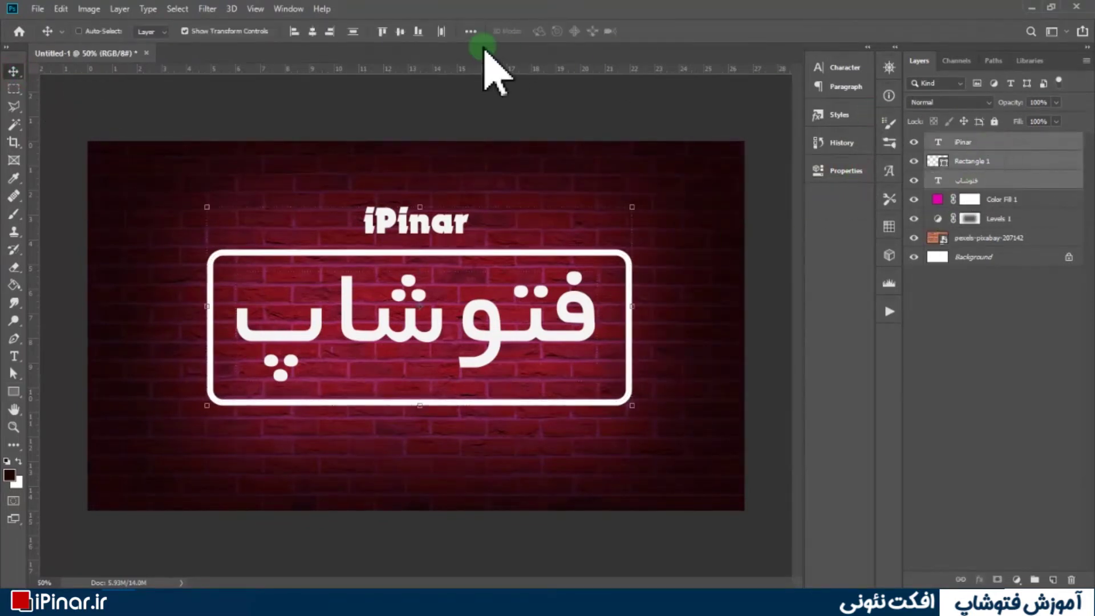
left_click(312, 31)
Centre the "فتوشاپ" text horizontally and vertically within the rectangle frame.
left_click(924, 405)
left_click(967, 161)
left_click(970, 180, "shift")
left_click(312, 31)
left_click(400, 31)
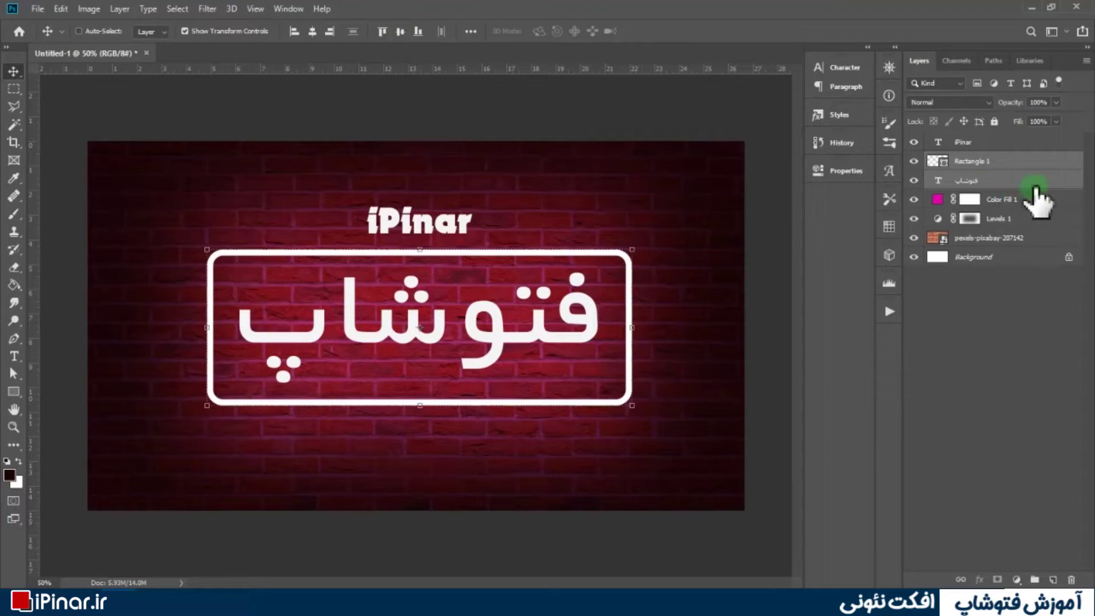
Add an Outer Glow effect to the "فتوشاپ" text layer and make the glow colour bright magenta.
left_click(1037, 181)
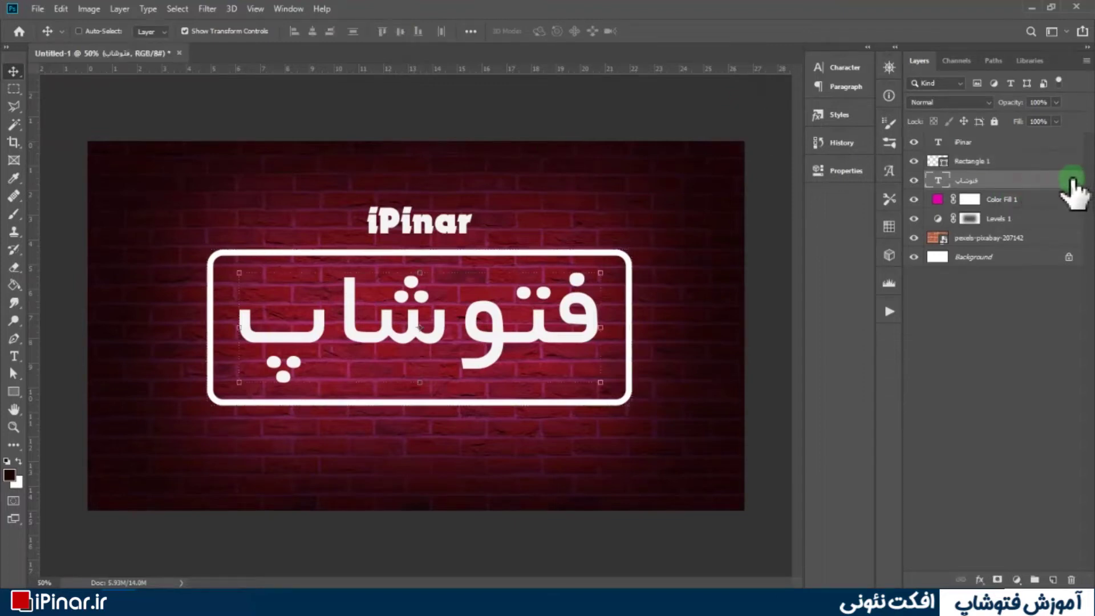
double_click(1073, 181)
left_click(567, 513)
left_click(617, 334)
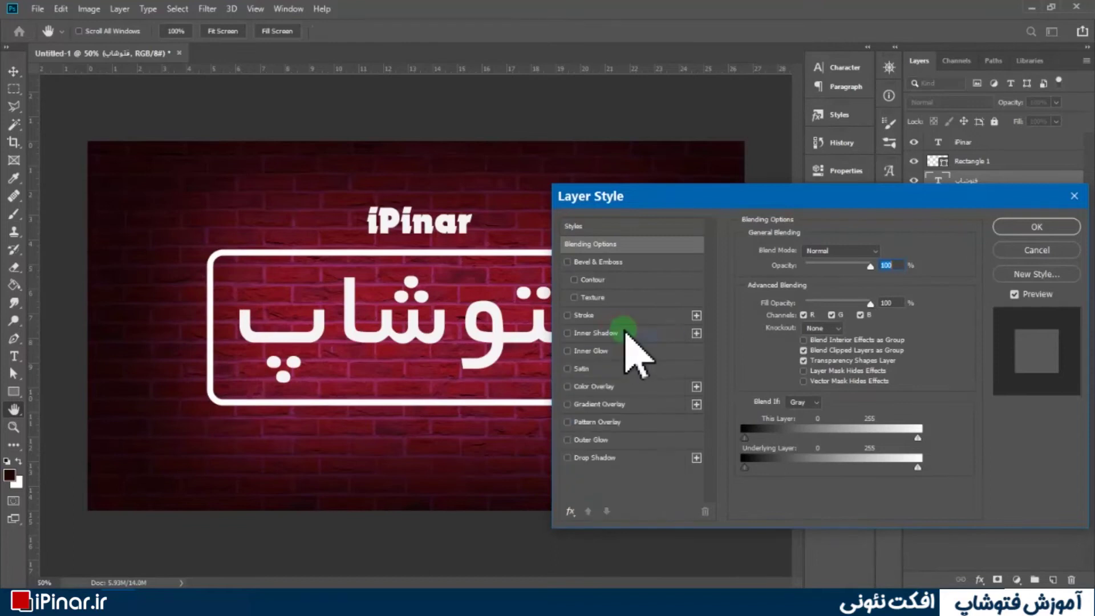
left_click(569, 439)
left_click(801, 251)
left_click(804, 251)
left_click(776, 299)
left_click(739, 200)
left_click(722, 175)
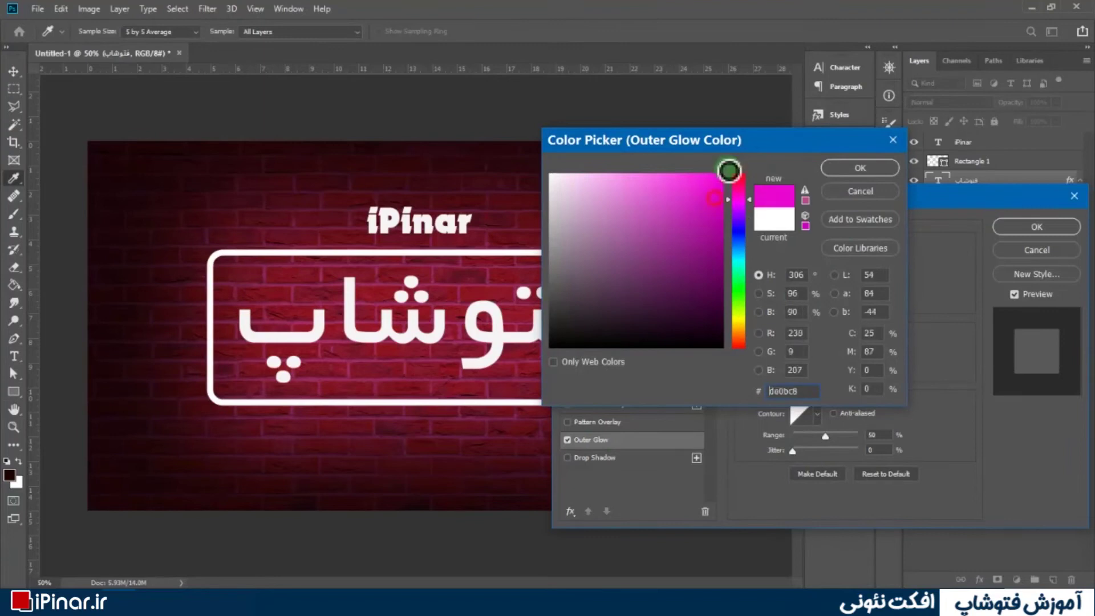
left_click(850, 167)
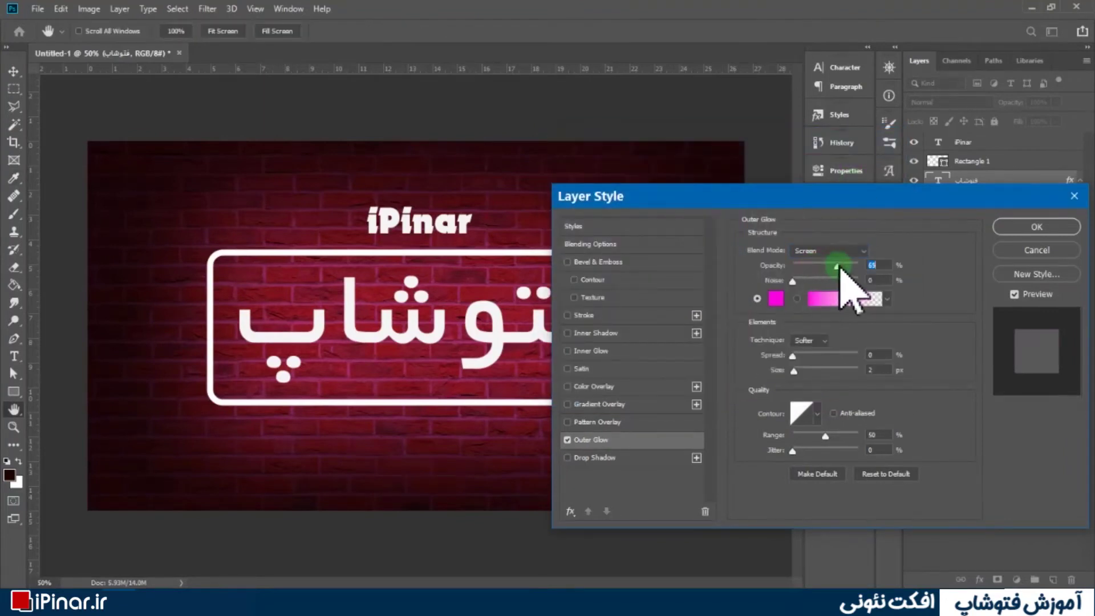
Set the outer glow to Linear Dodge (Add) with 69% opacity, 7% spread, 62 px size and 49% range.
left_click(799, 251)
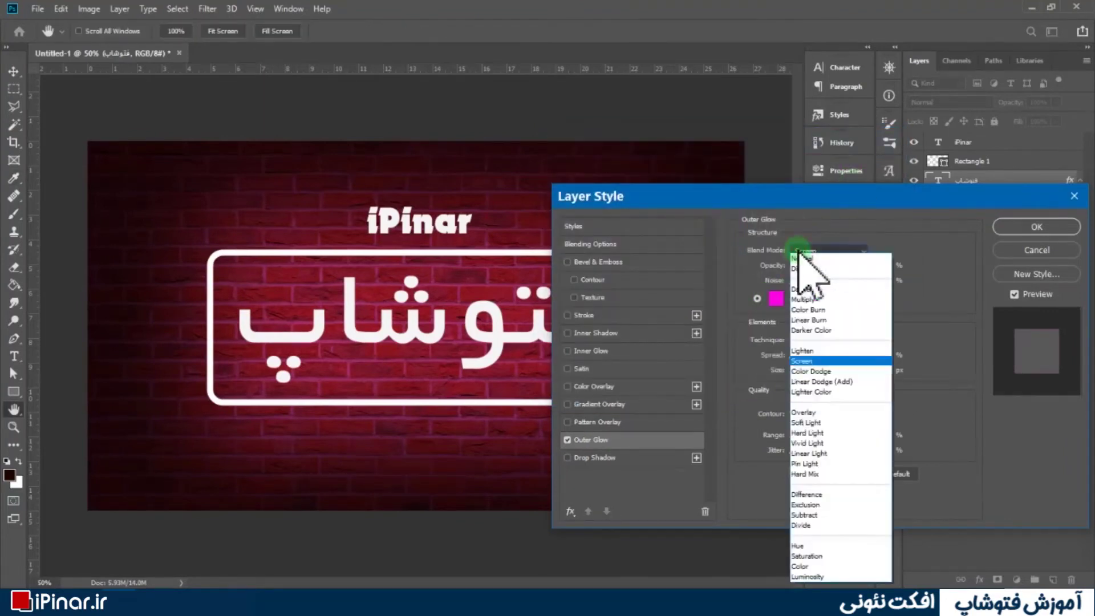
left_click(822, 381)
mouse_move(793, 355)
left_mouse_down()
mouse_move(813, 357)
mouse_move(803, 371)
mouse_move(799, 356)
mouse_move(812, 370)
left_mouse_up()
left_click(803, 370)
left_click_drag(825, 439, 824, 437)
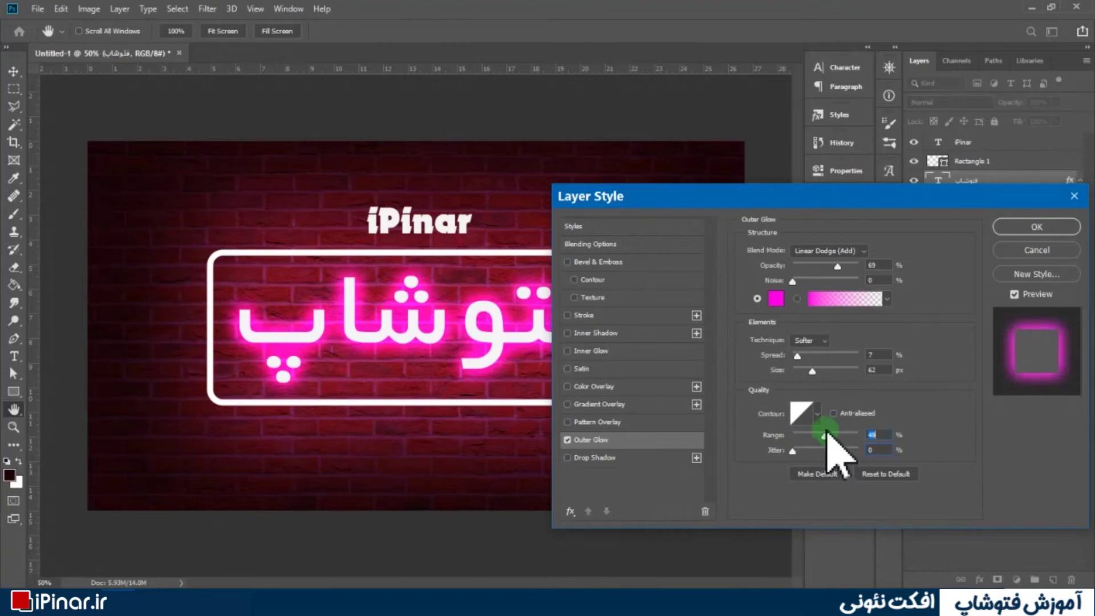
left_click_drag(707, 196, 675, 165)
left_click(587, 397)
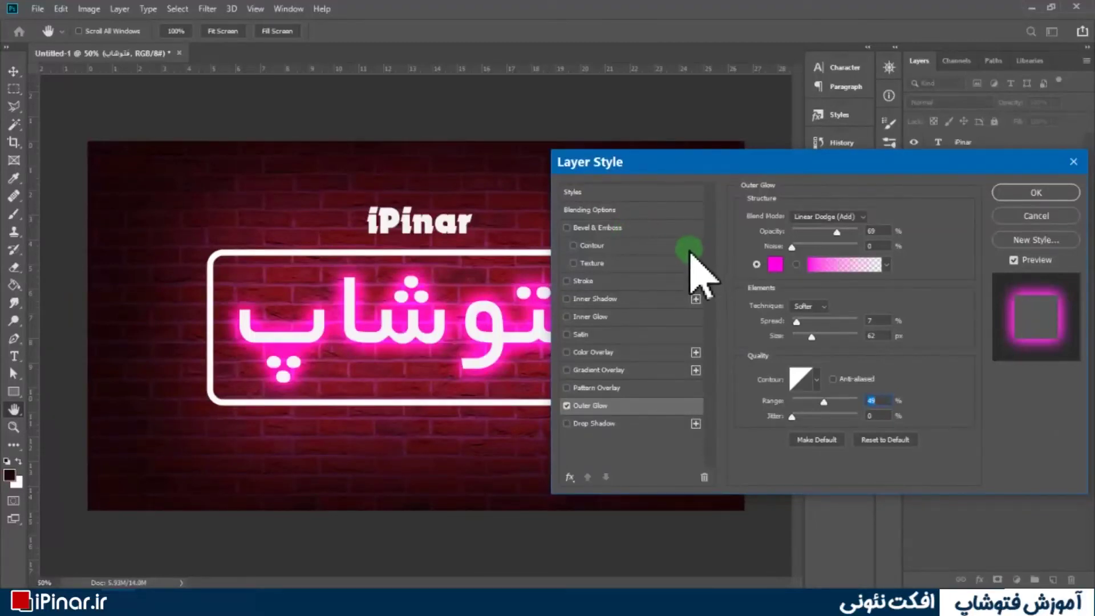
Add a black Multiply drop shadow to the "فتوشاپ" text with 11 px distance, 0% spread and 13 px size.
left_click(567, 424)
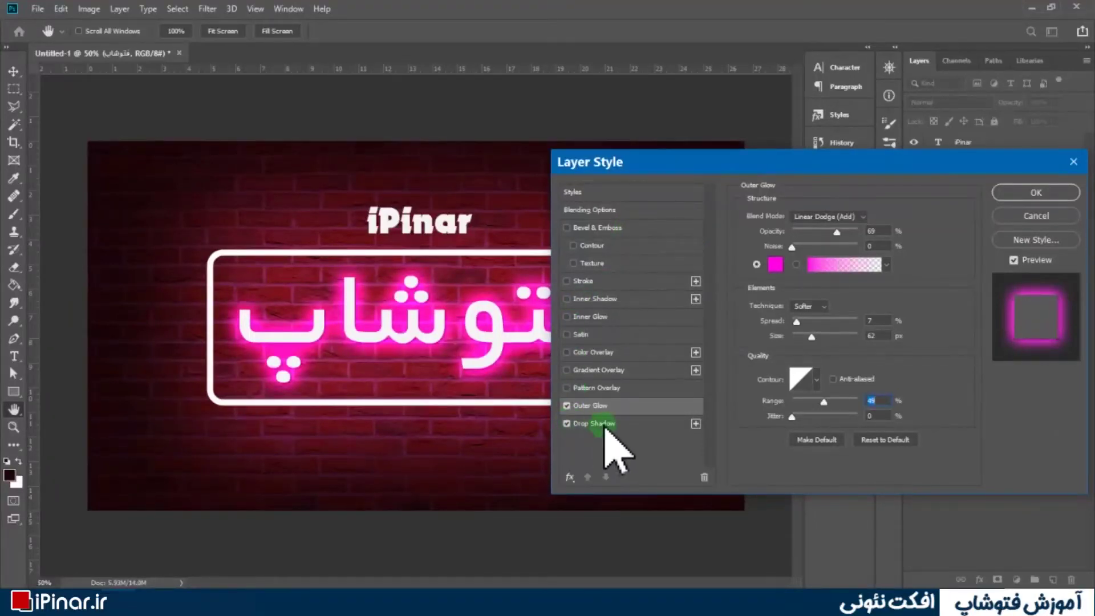
left_click(602, 424)
left_click(827, 219)
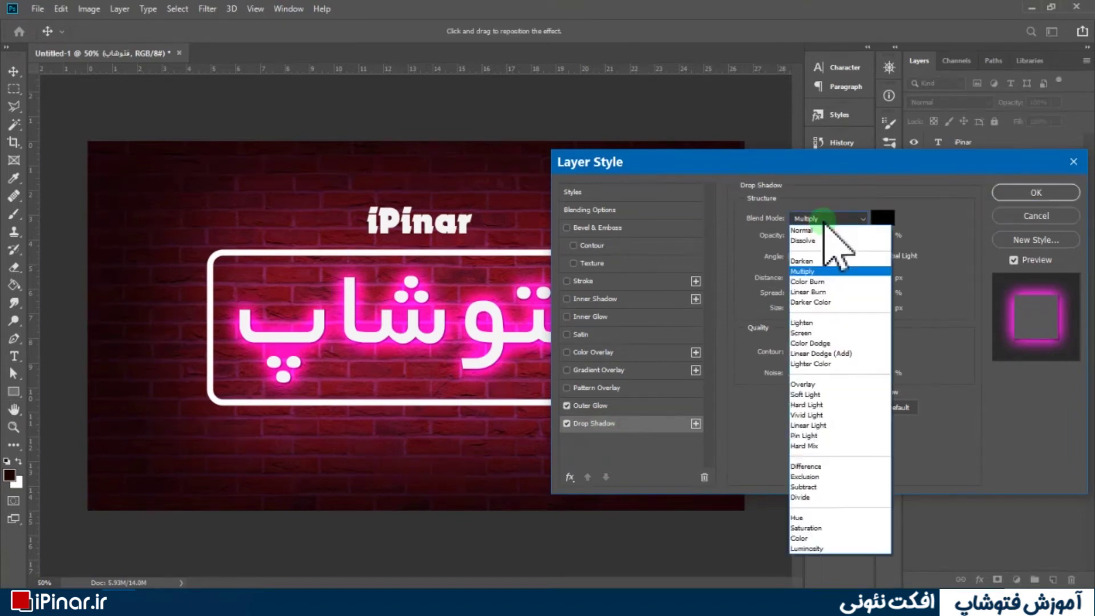
left_click(823, 221)
left_click_drag(793, 279, 804, 309)
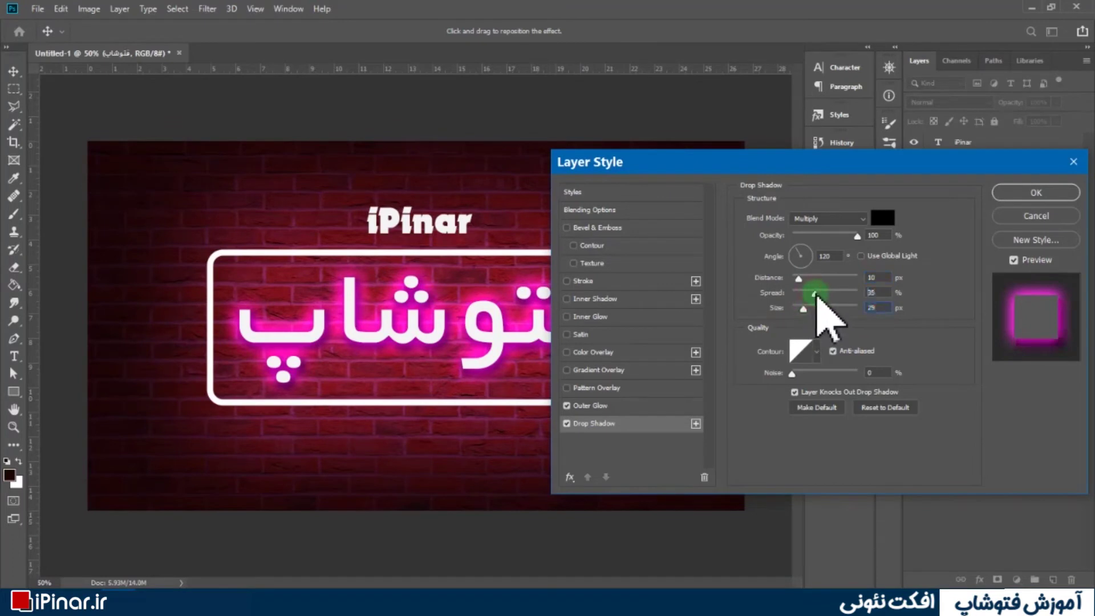
left_click_drag(799, 278, 796, 309)
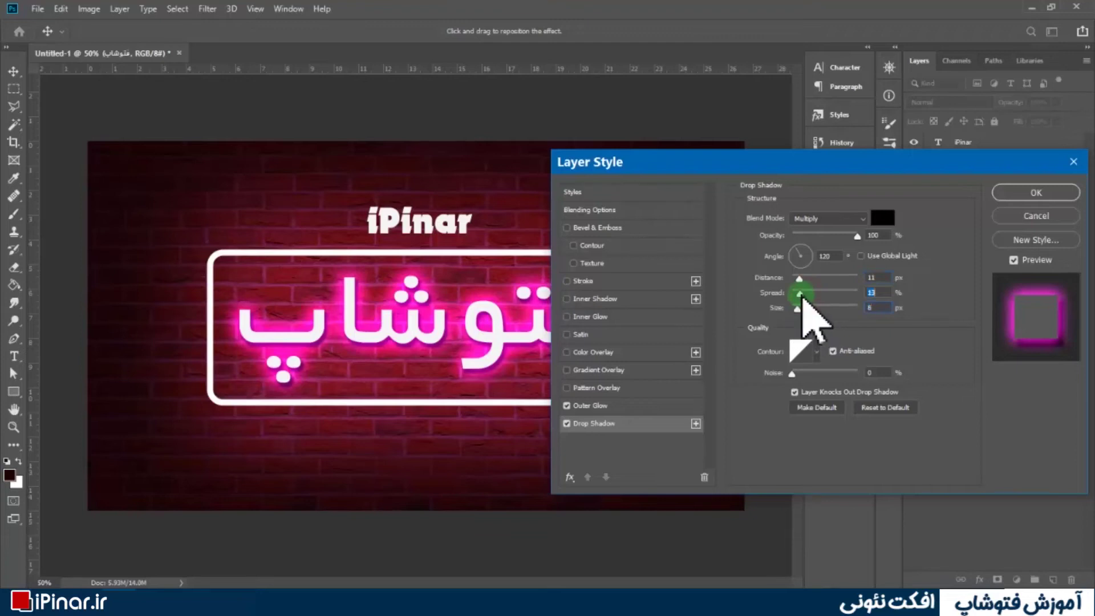
left_click_drag(797, 308, 806, 309)
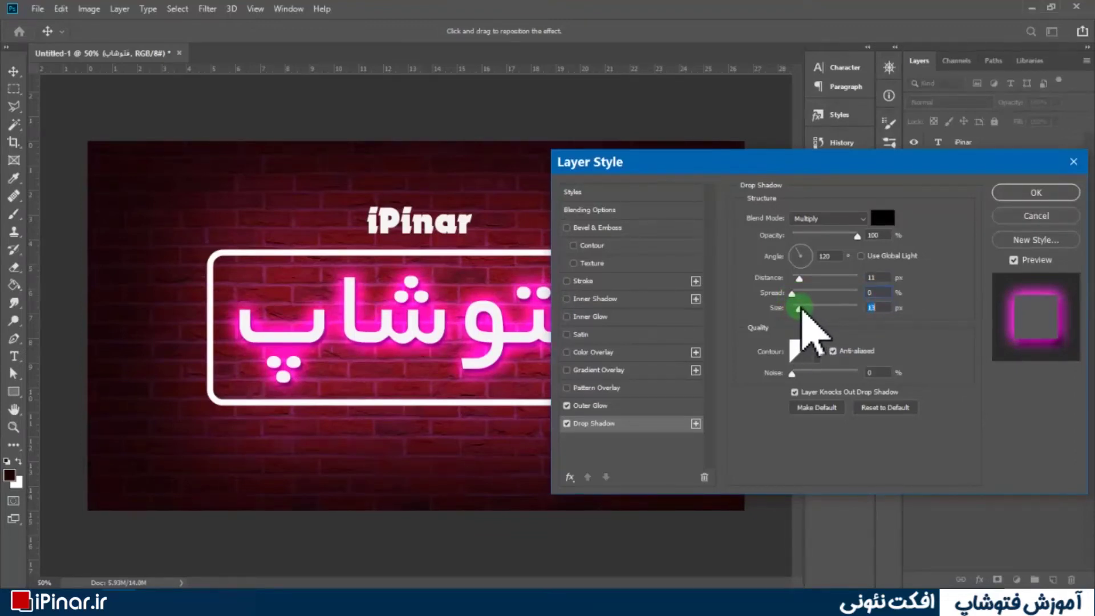
left_click(567, 424)
left_click(566, 424)
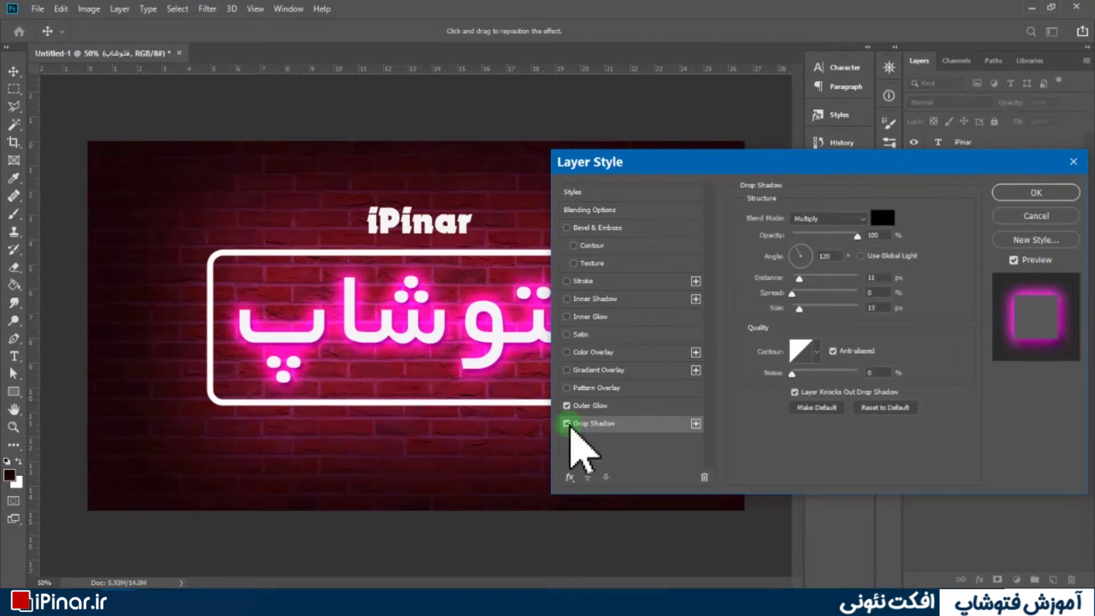
Add an Inner Glow coloured ff00c6 with Linear Dodge (Add) blending and 100% opacity.
left_click(567, 317)
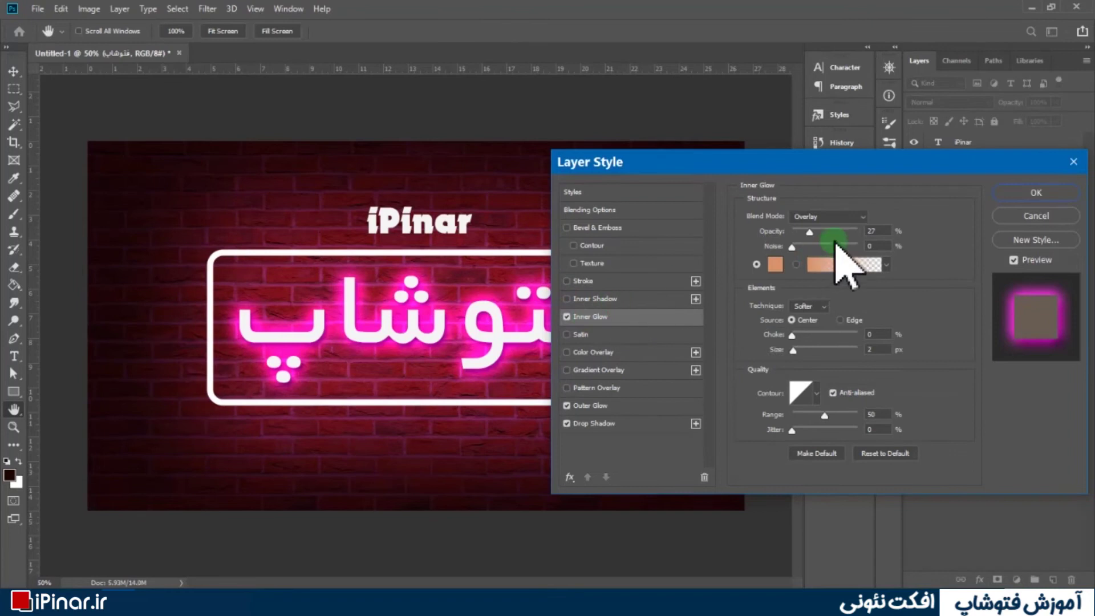
left_click(842, 216)
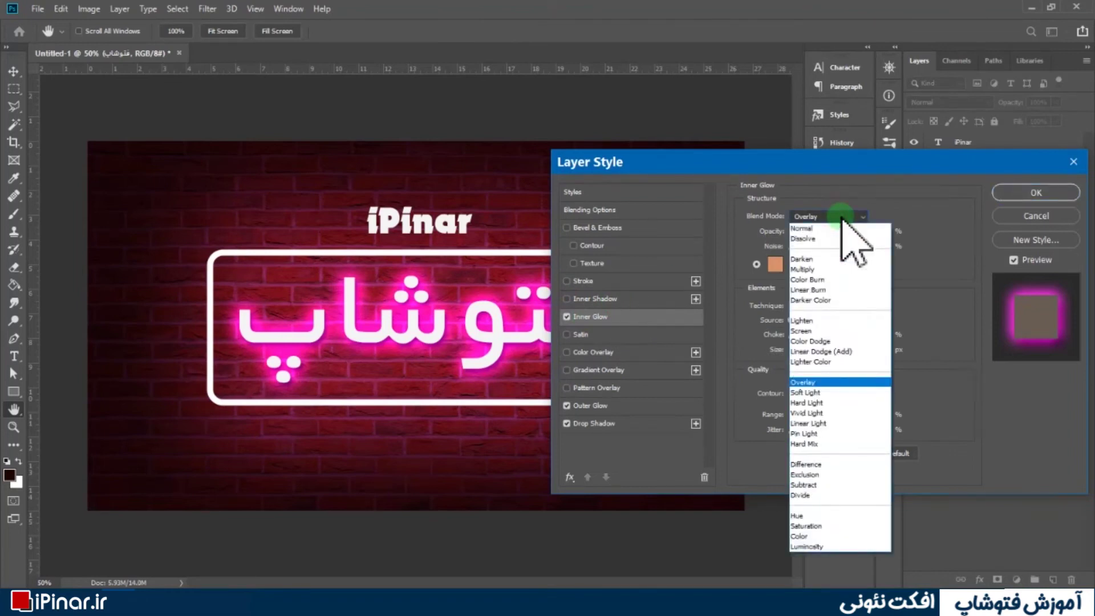
left_click(821, 351)
left_click(872, 231)
left_click(775, 264)
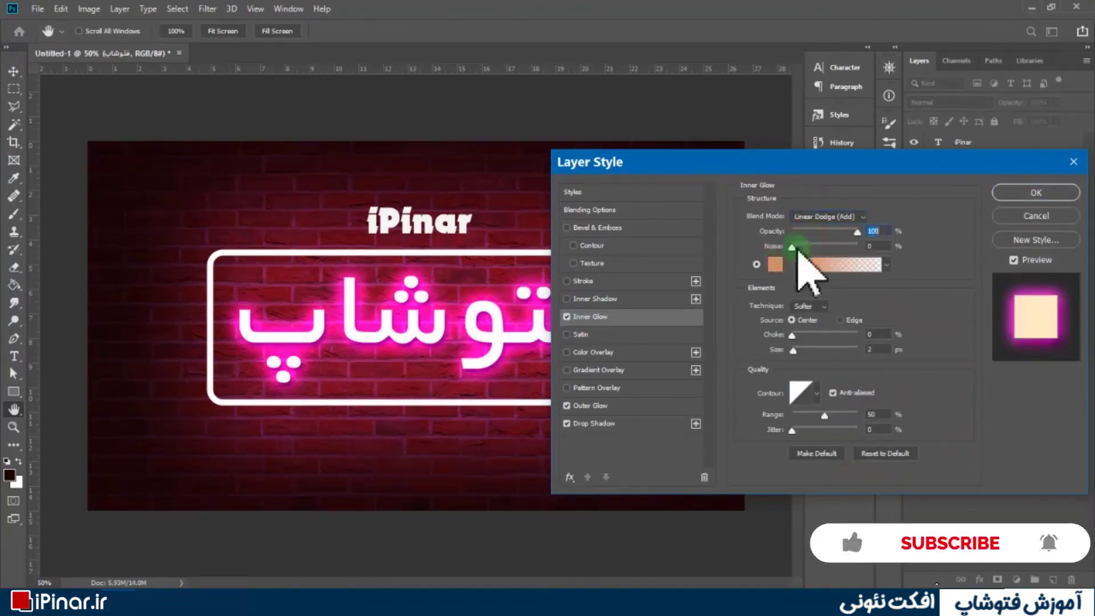
type("ff00c6")
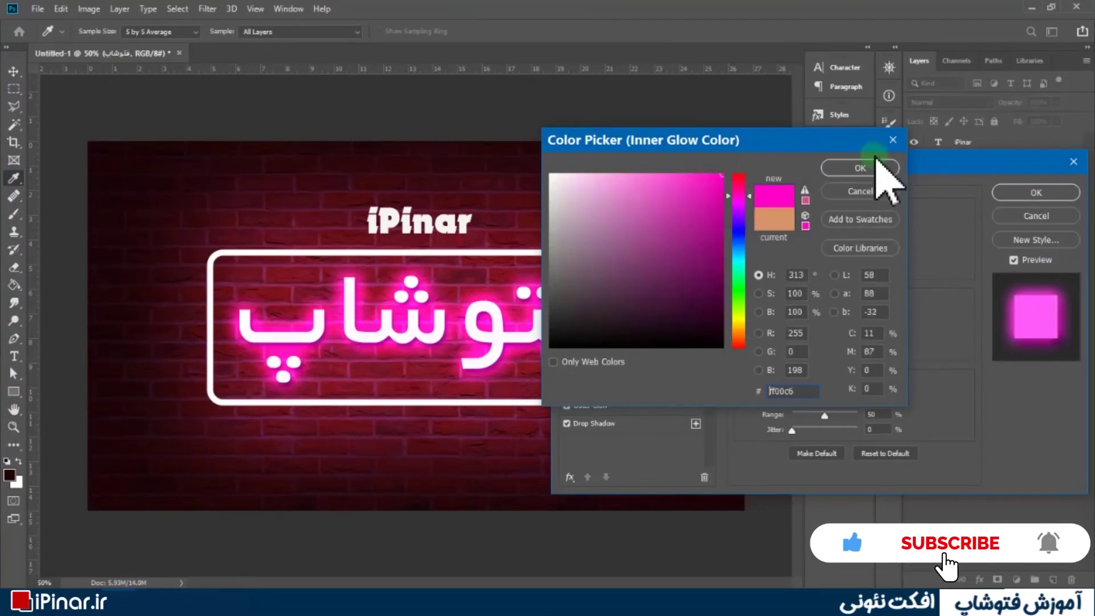
left_click(860, 168)
Change the inner glow to Normal blending, 27% opacity and Edge source, with 20% choke and 16 px size.
mouse_move(793, 336)
left_mouse_down()
mouse_move(806, 335)
mouse_move(799, 350)
left_mouse_up()
left_click(823, 216)
left_click(810, 229)
left_click_drag(800, 336, 793, 336)
left_click_drag(857, 233, 809, 232)
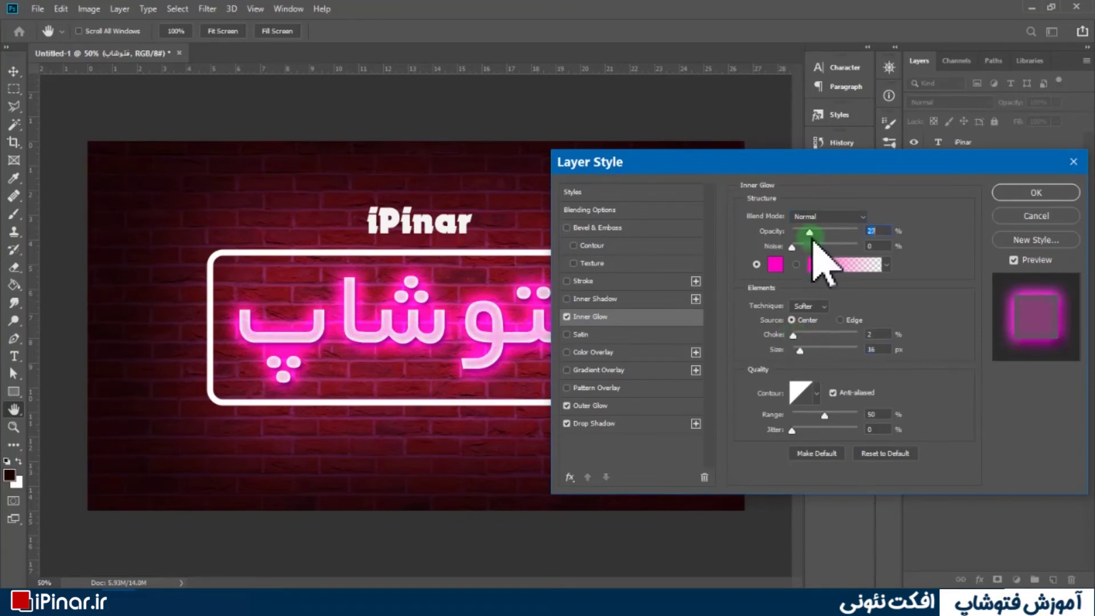
left_click(840, 319)
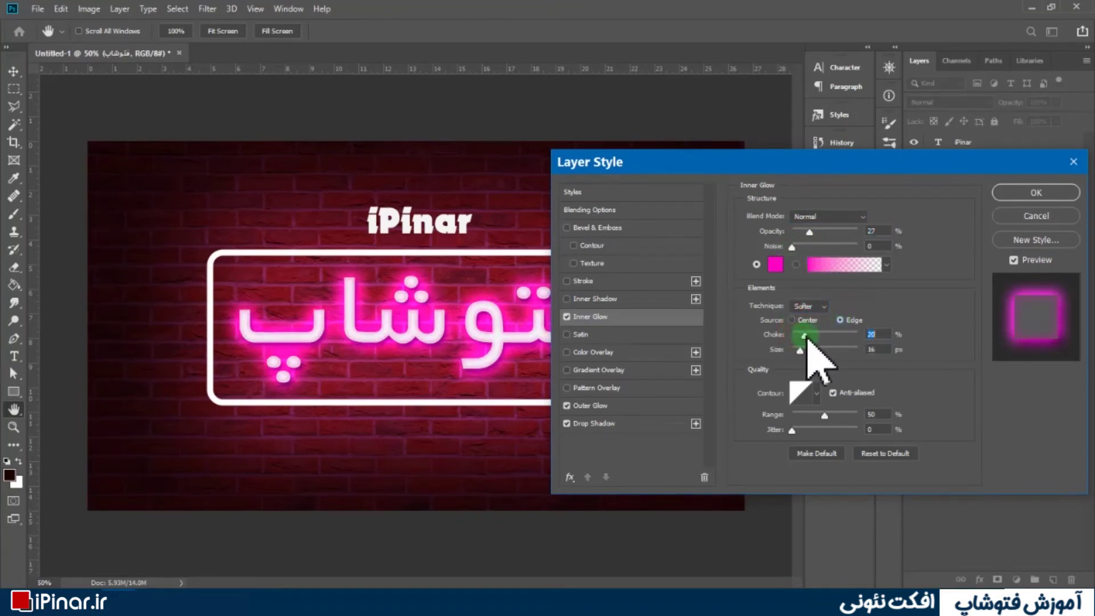
Raise the inner glow's opacity to 48% and its range to 60%.
left_click_drag(839, 232, 823, 232)
left_click_drag(827, 232, 823, 232)
mouse_move(824, 415)
left_mouse_down()
mouse_move(848, 415)
mouse_move(787, 416)
mouse_move(846, 415)
left_mouse_up()
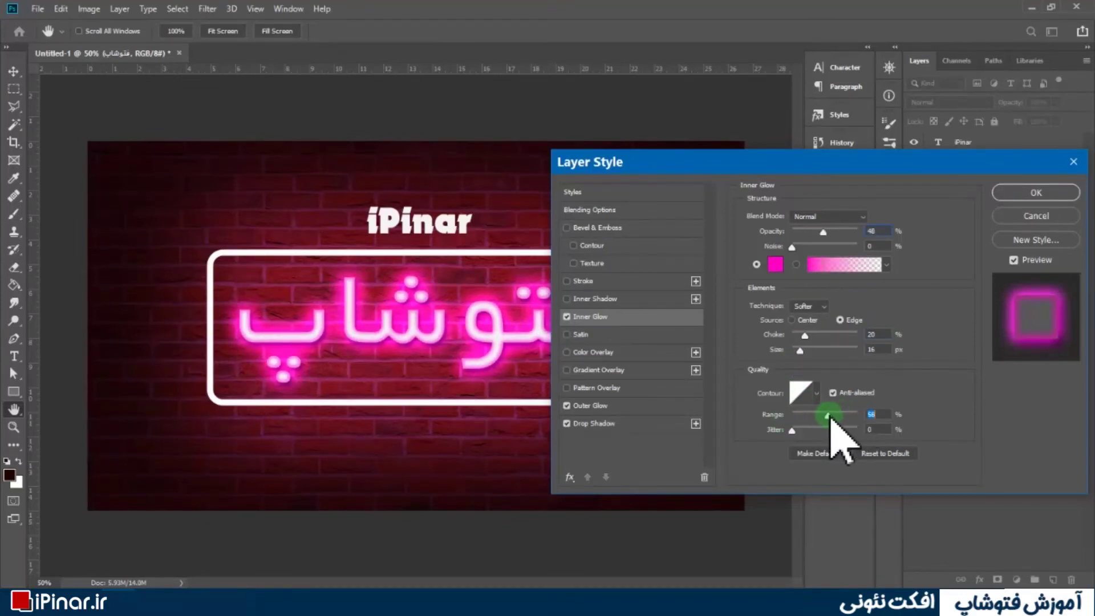
left_click_drag(764, 164, 806, 174)
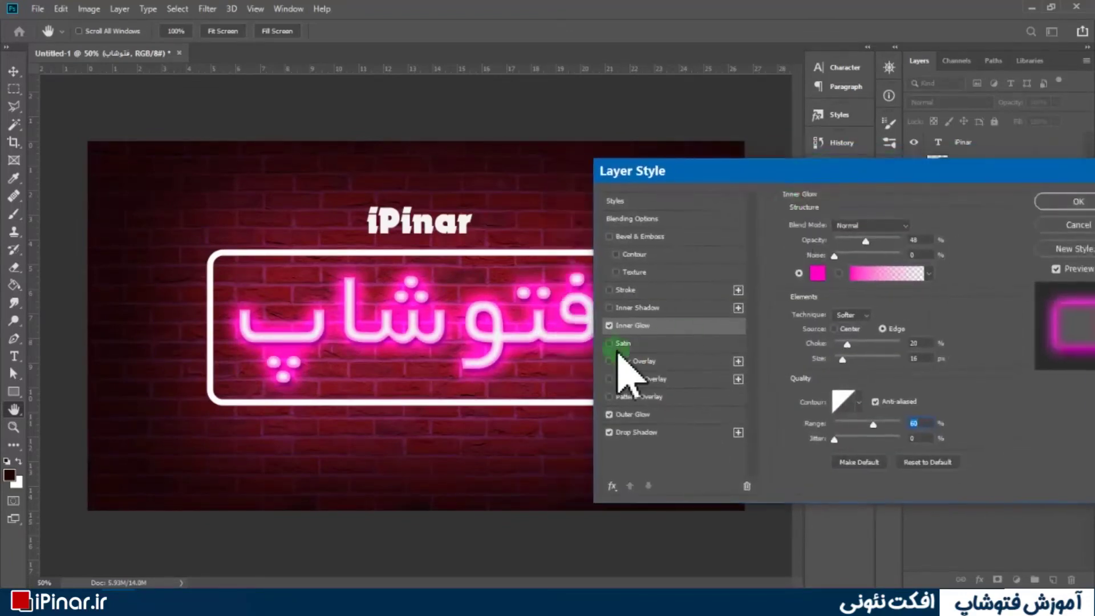
Add a bright magenta Satin effect with Normal blending, 7 px distance and 59 px size.
left_click(632, 344)
left_click(924, 227)
left_click(738, 202)
left_click_drag(720, 190, 764, 163)
left_click(847, 169)
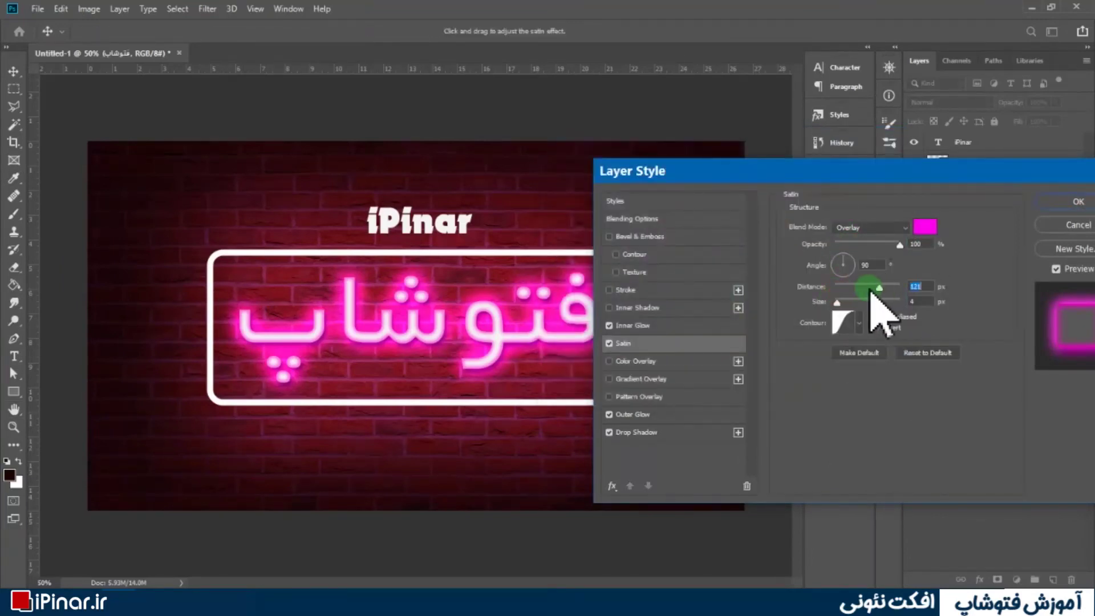
left_click(843, 227)
left_click(841, 239)
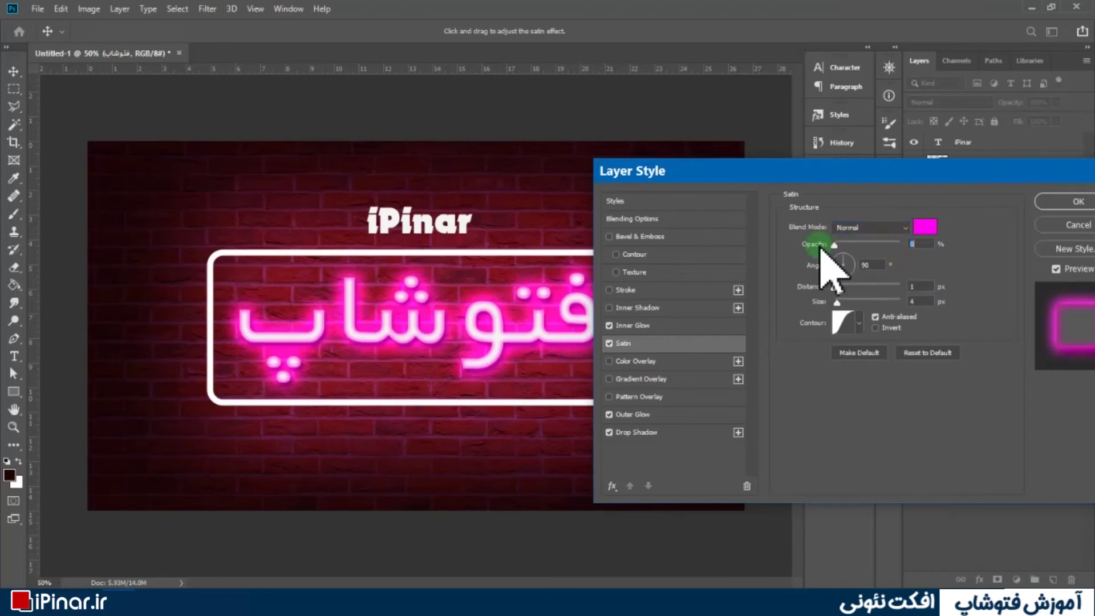
mouse_move(844, 282)
left_mouse_down()
mouse_move(836, 305)
mouse_move(853, 304)
left_mouse_up()
Lower the satin opacity to about 39% and the inner glow opacity to 38%, and apply the layer style.
left_click(609, 343)
left_click(610, 345)
left_click(612, 344)
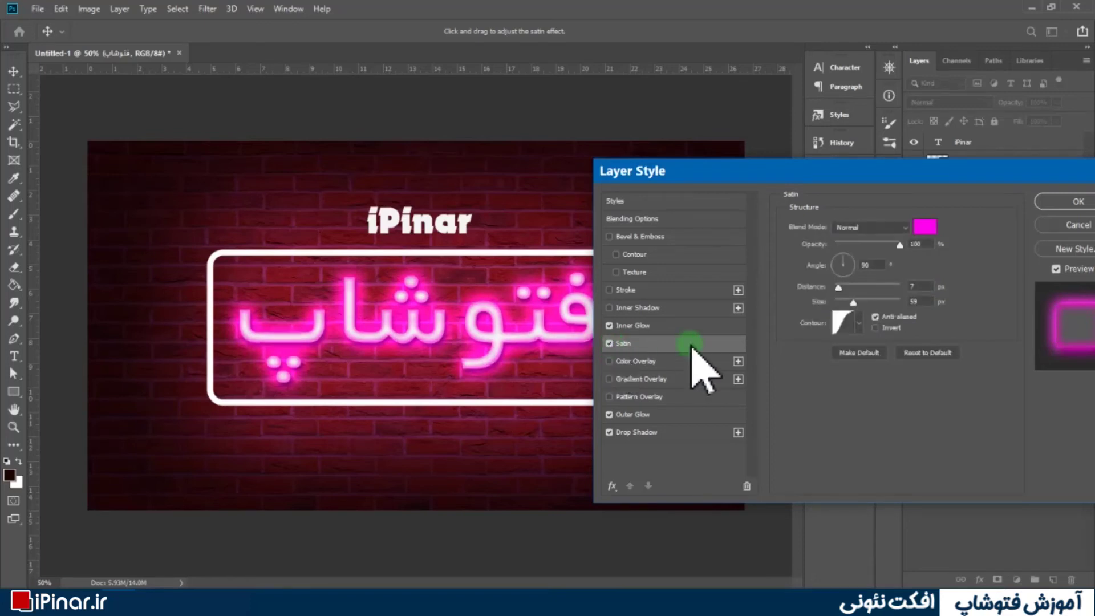
left_click(857, 243)
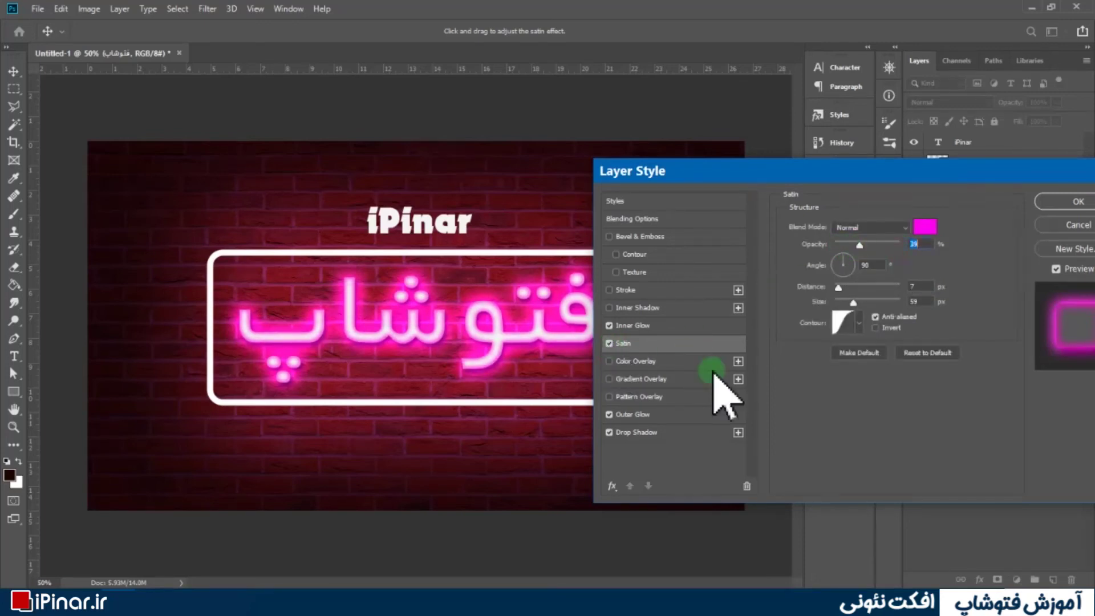
left_click(655, 326)
left_click_drag(859, 242, 865, 242)
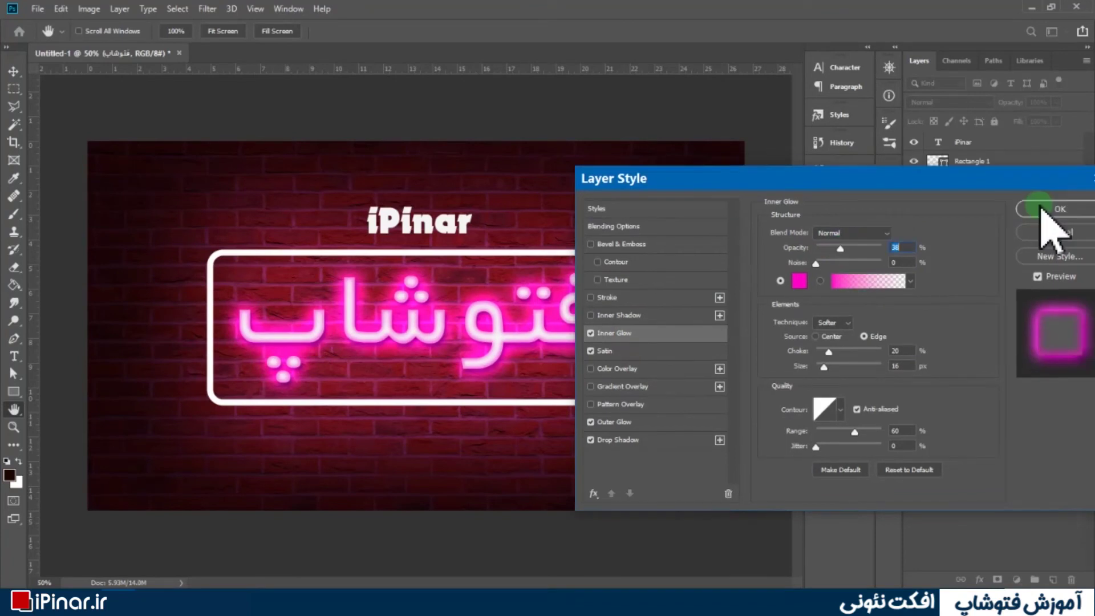
left_click(1042, 208)
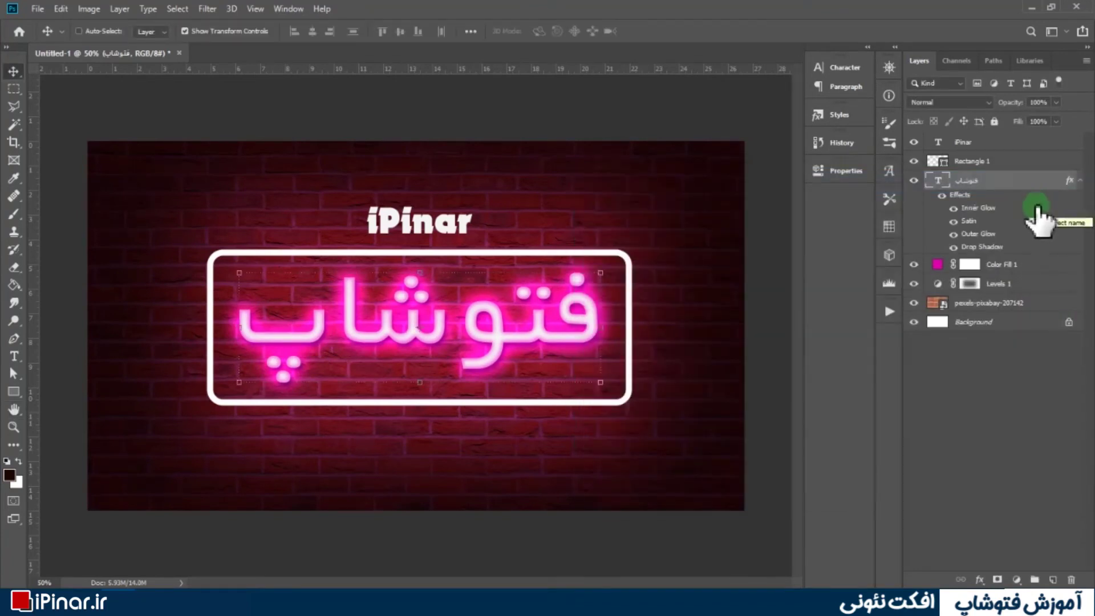
Change the Color Fill 1 layer to a brighter magenta and set its blend mode to Darken.
left_click(972, 286)
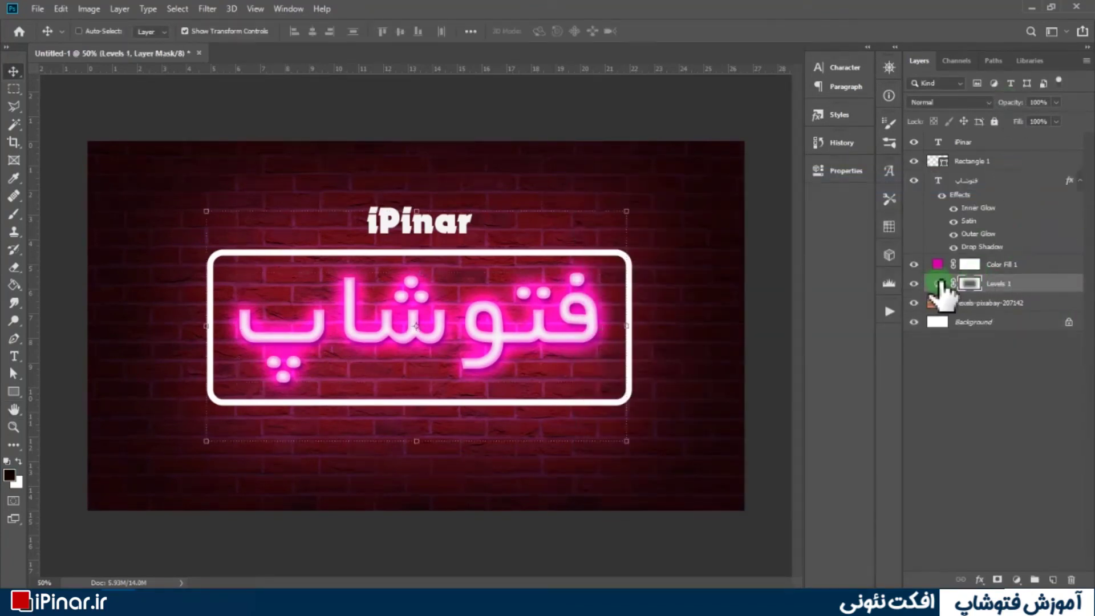
double_click(969, 284)
left_click(769, 263)
double_click(937, 264)
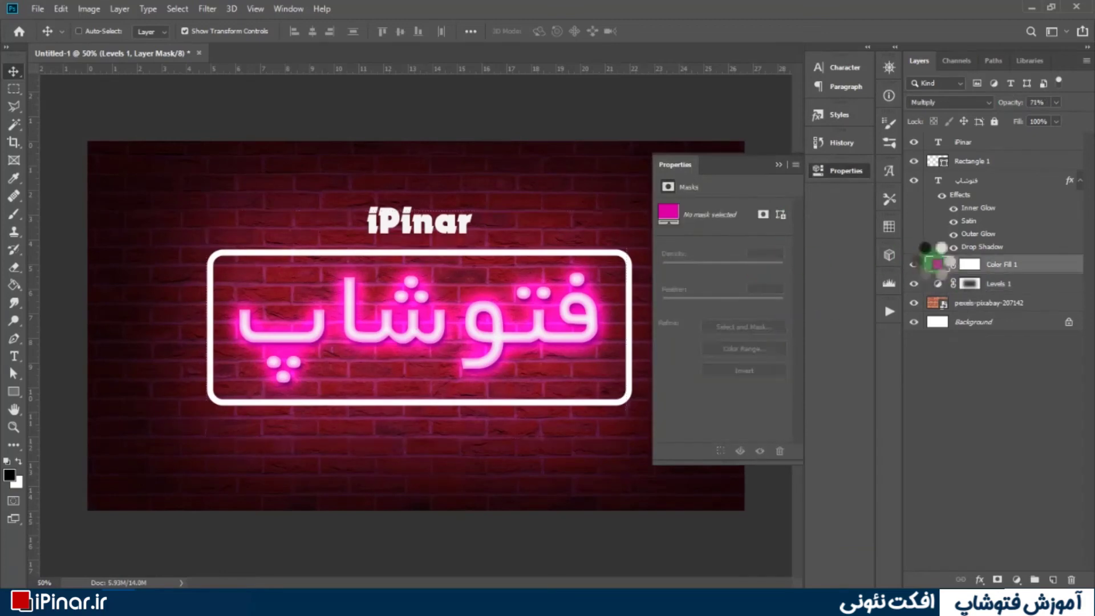
left_click(856, 166)
left_click(949, 103)
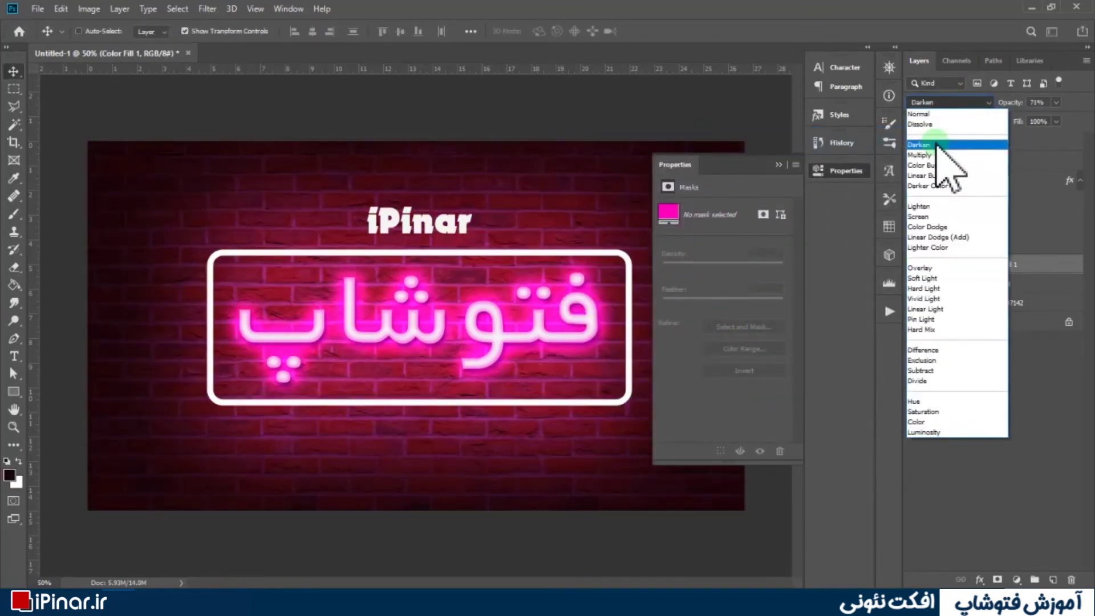
left_click(938, 145)
left_click(850, 171)
Copy the layer style of the فتوشاپ text and paste it onto the iPinar text and the Rectangle 1 frame.
left_click(973, 182)
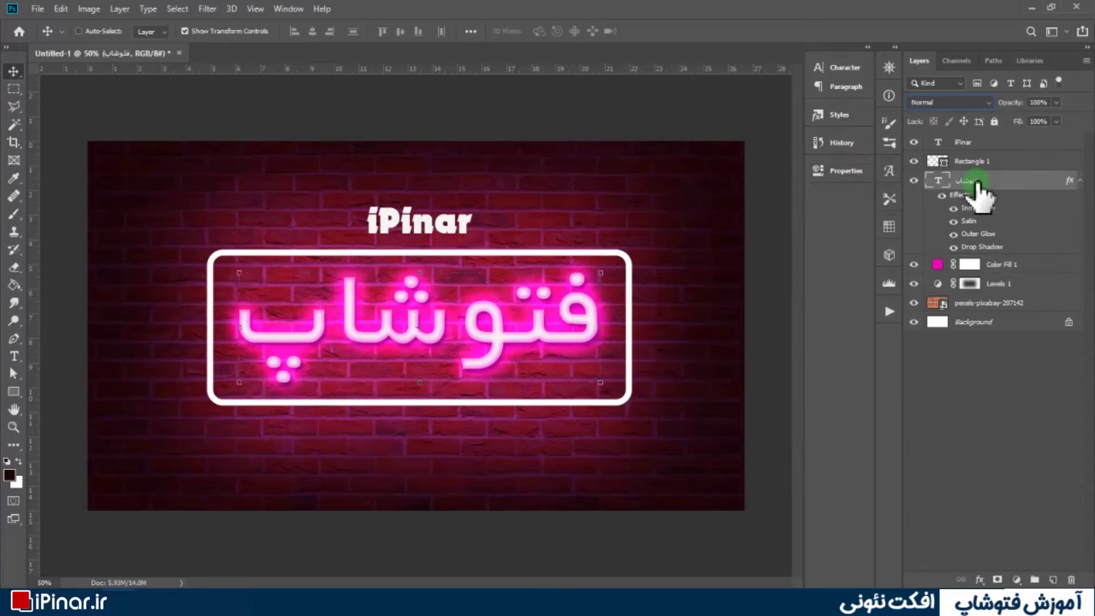
right_click(1068, 181)
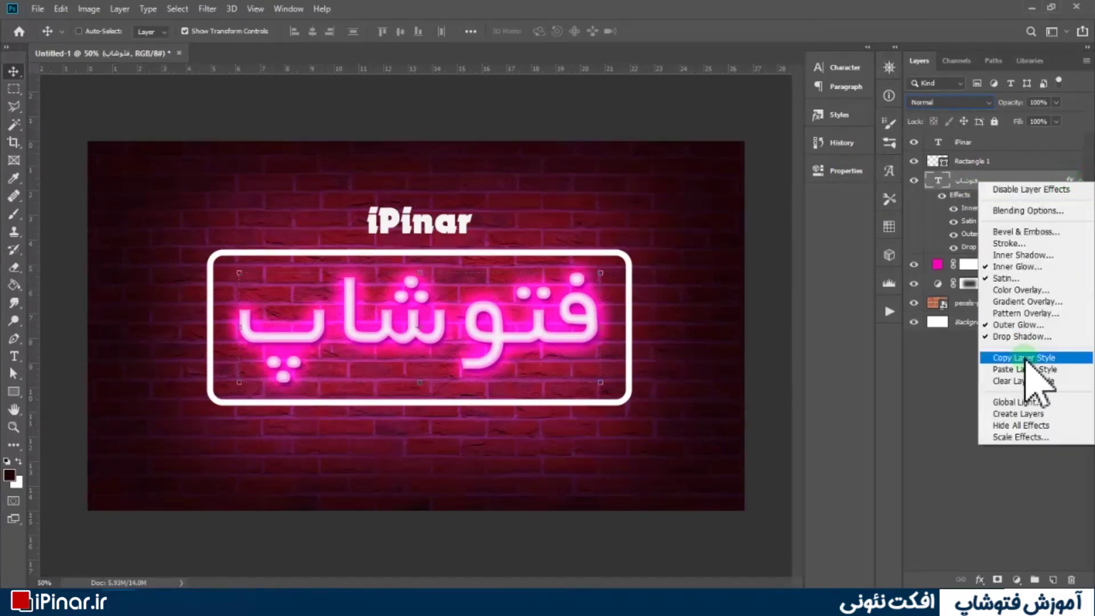
left_click(1028, 358)
right_click(1004, 146)
left_click(936, 474)
left_click(983, 227)
right_click(1044, 227)
left_click(964, 329)
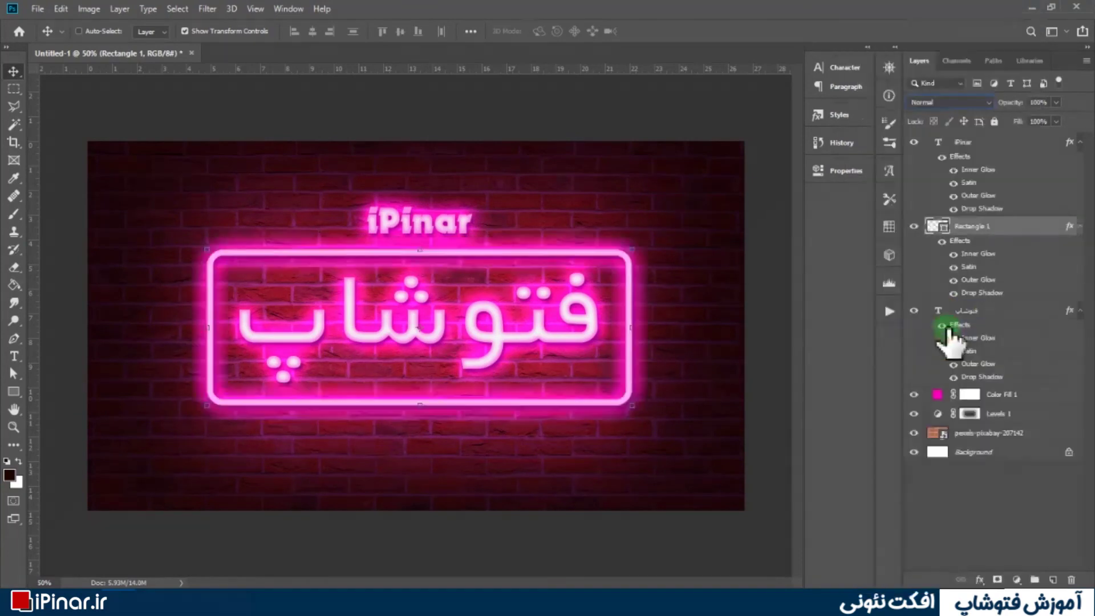
Recolour the inner glow and satin effects of the Rectangle 1 frame to red.
double_click(1074, 228)
left_click(599, 331)
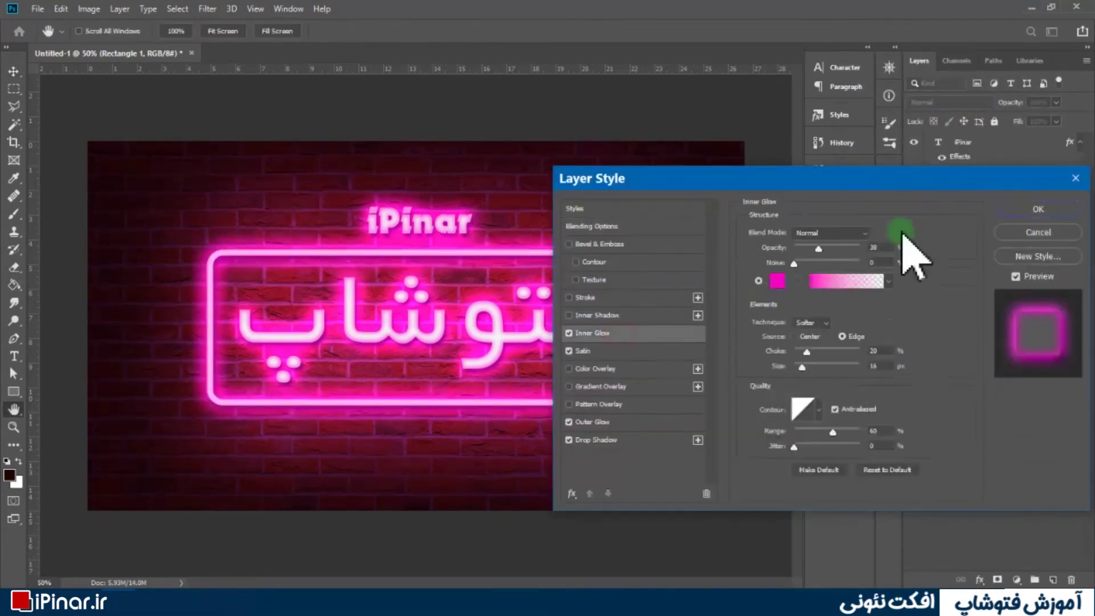
left_click(761, 286)
left_click(860, 168)
left_click(633, 350)
left_click(850, 234)
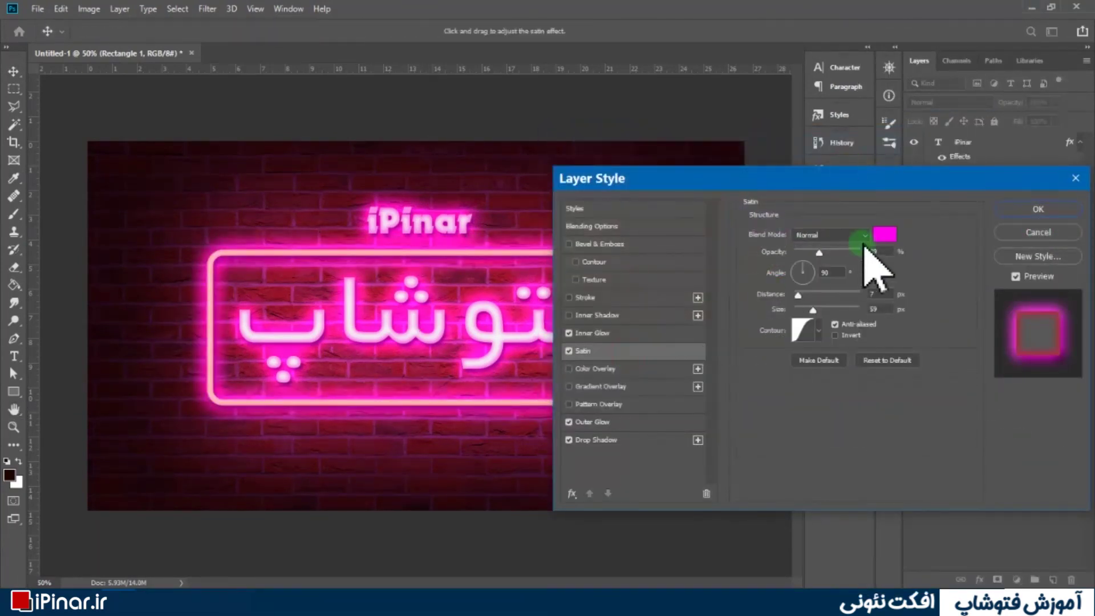
key("Return")
Change the frame's outer glow colour to red and apply the layer style.
left_click(642, 423)
left_click(776, 279)
left_click(860, 168)
mouse_move(667, 186)
left_mouse_down()
mouse_move(706, 177)
mouse_move(655, 183)
left_mouse_up()
left_click(995, 212)
On a new layer above Color Fill 1, brush dark hanging cables around the lettering and mark out a small box at the lower cable's end.
left_click(1006, 400)
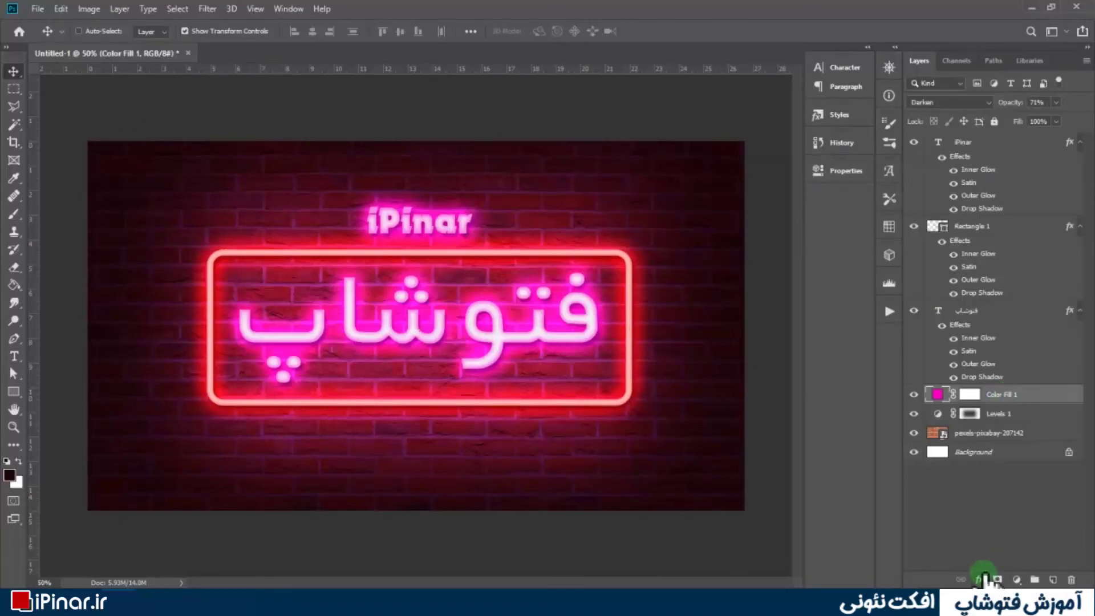
left_click(1053, 579)
key("b")
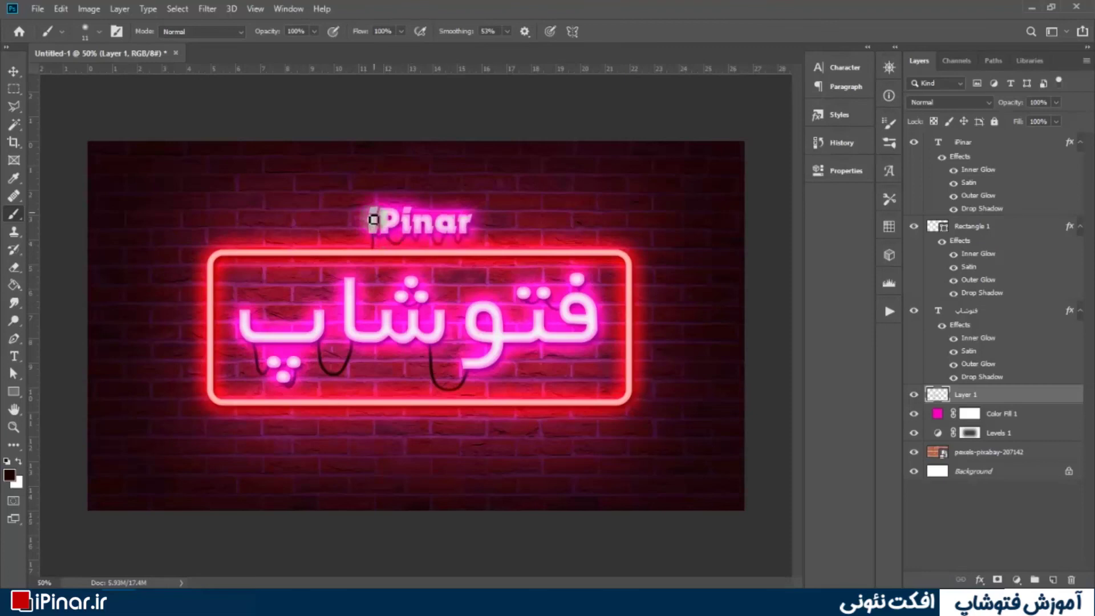
key("m")
left_click_drag(244, 455, 232, 482)
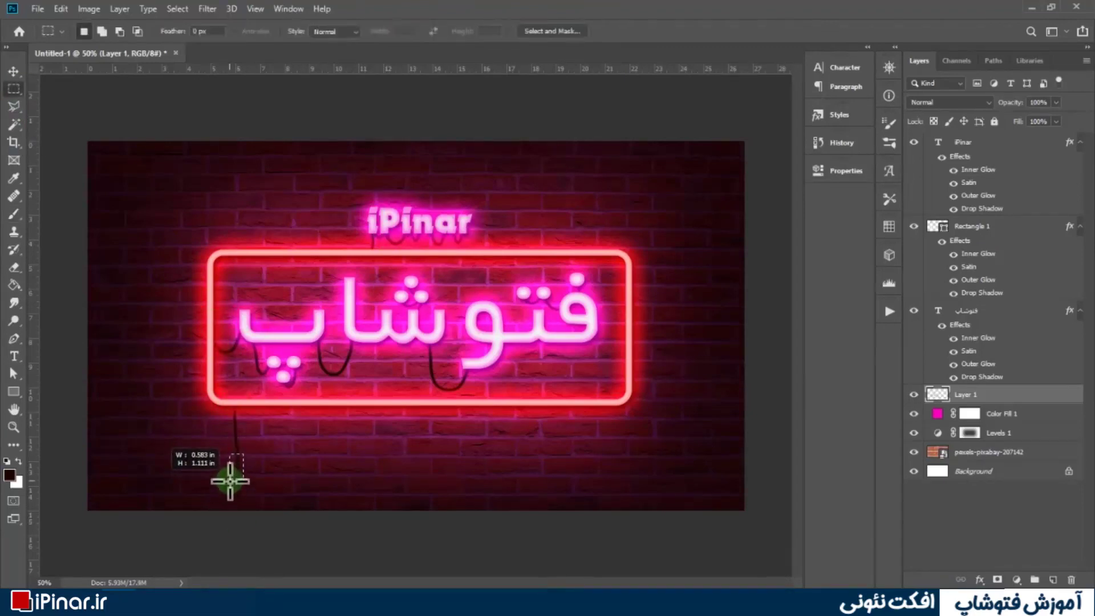
Give the cable layer a dark purple Color Overlay and an Inner Shadow in pink ff0090.
double_click(1077, 404)
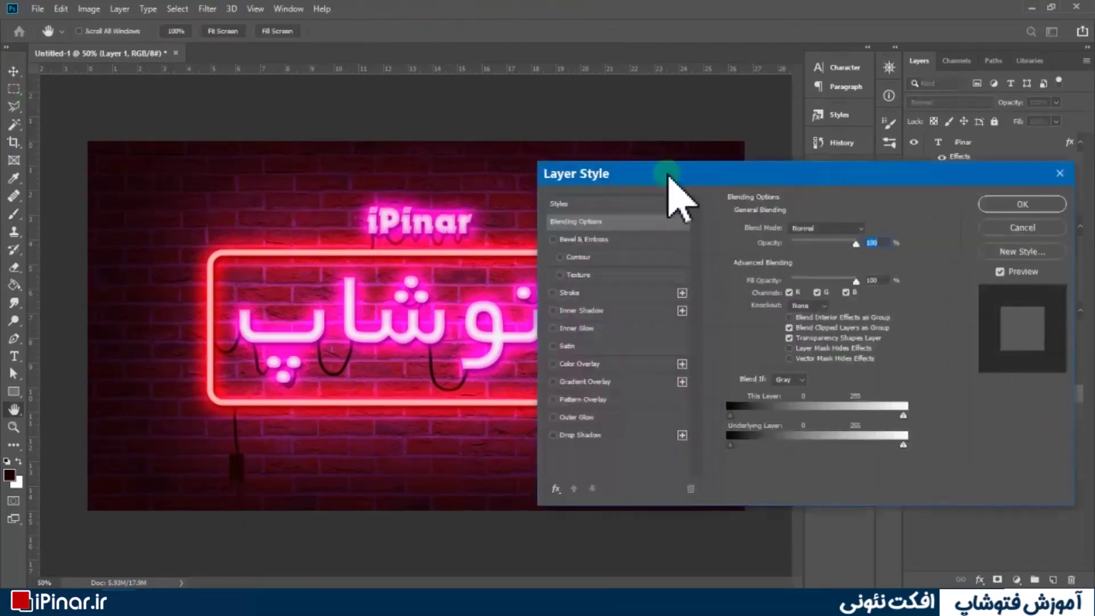
left_click(565, 362)
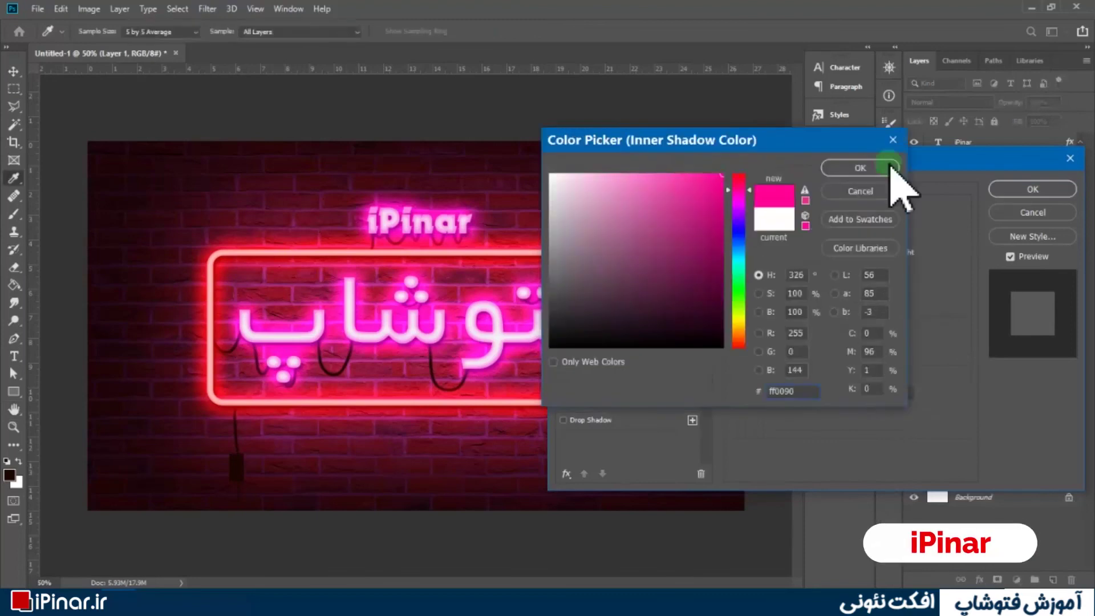
left_click(891, 166)
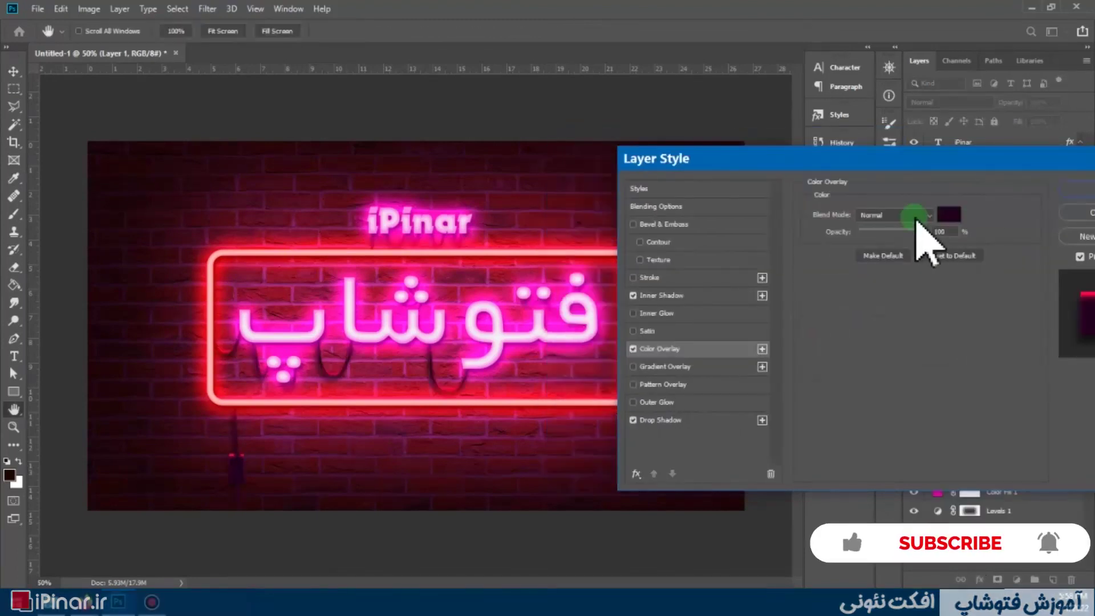